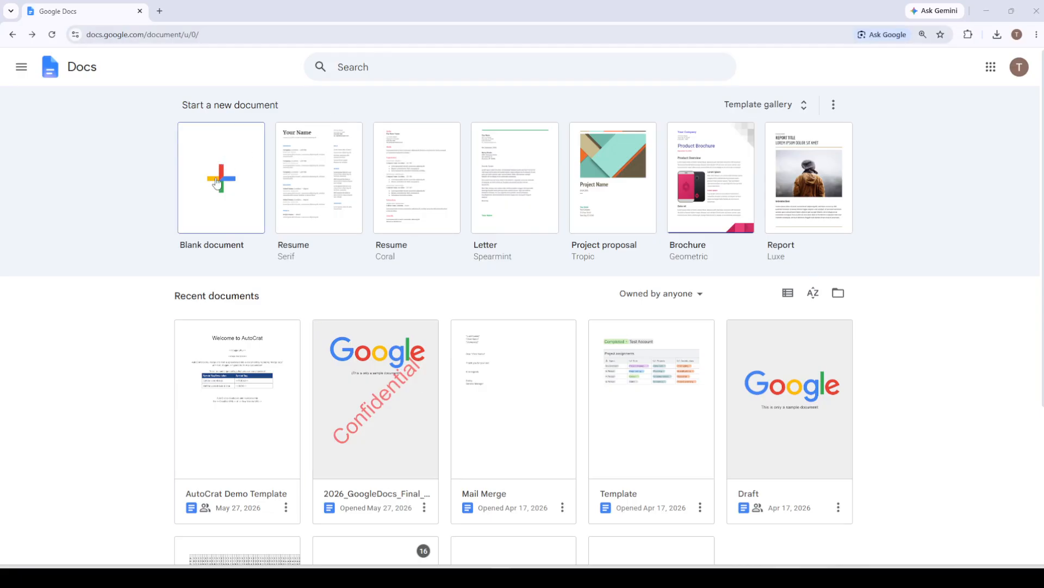
- Create a blank document and name it "Website Launch Plan"
click(218, 182)
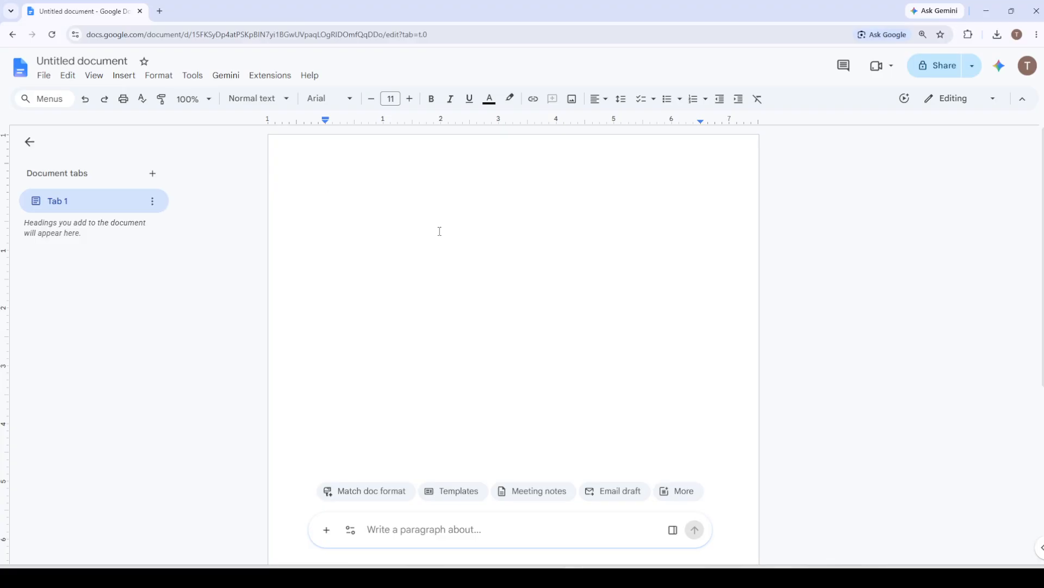
double_click(93, 59)
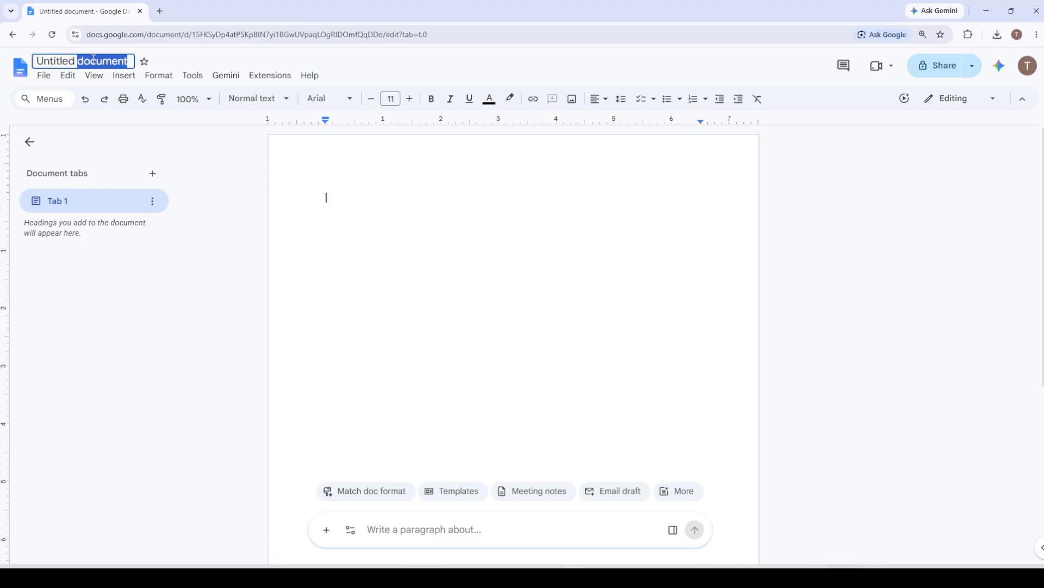
triple_click(94, 58)
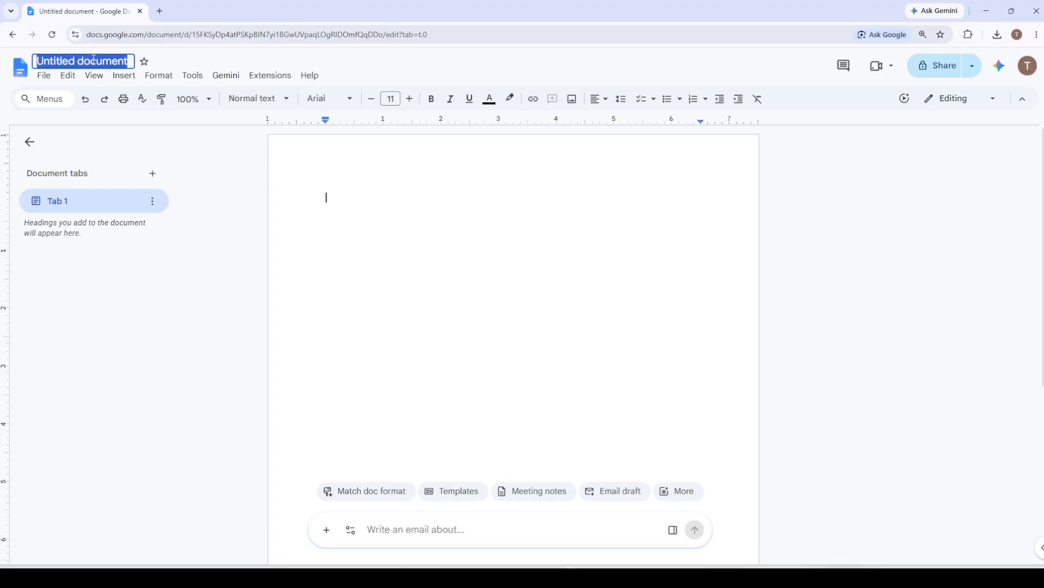
text(Website a)
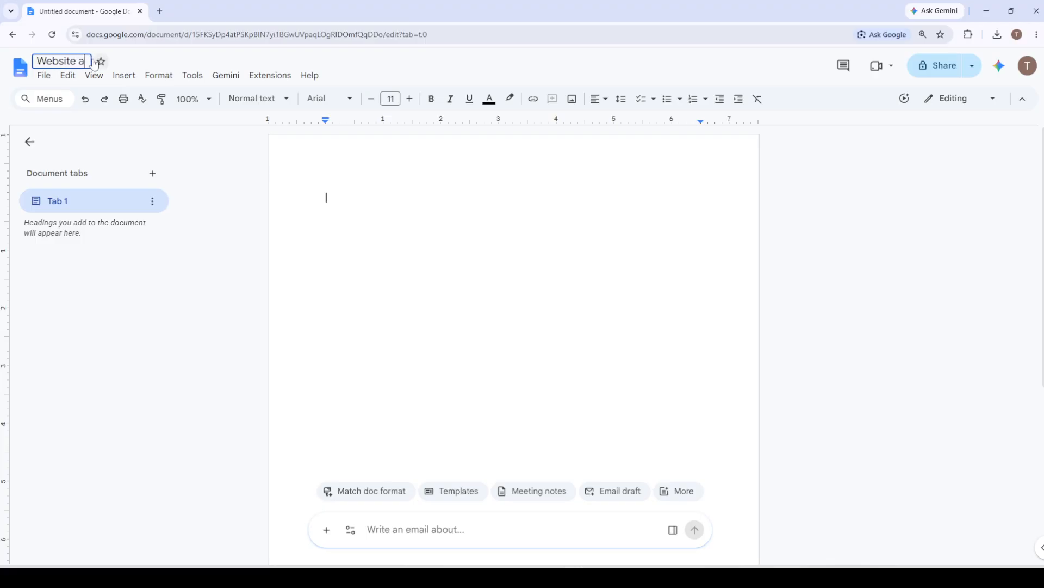
key(BackSpace)
text(Launch Plan)
key(Return)
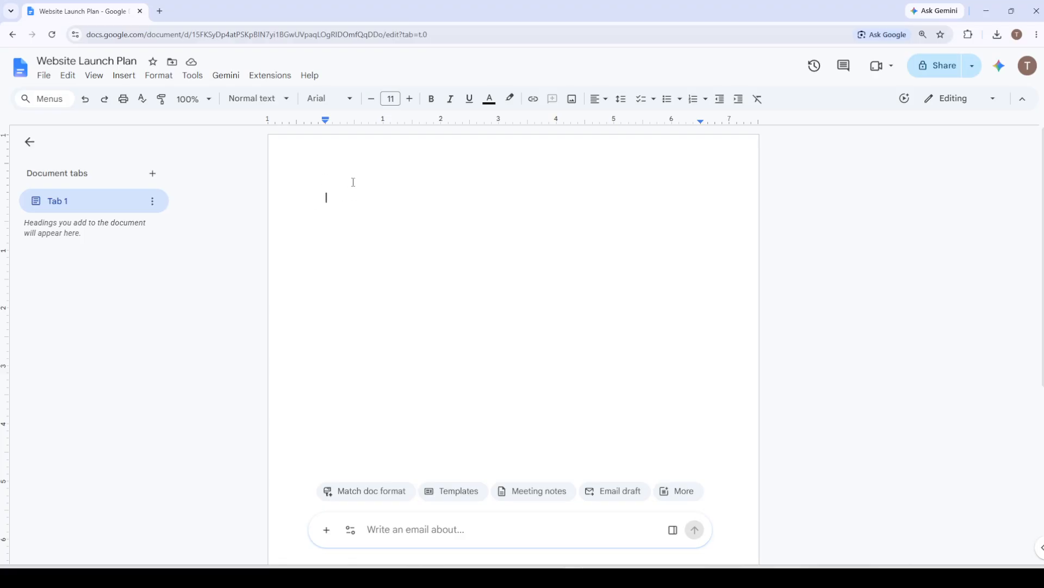
- Enter "Website Launch Plan" as the first line of the document and apply the Heading 1 style to it
text(Website Launch Pkan)
key(BackSpace)
key(BackSpace)
key(BackSpace)
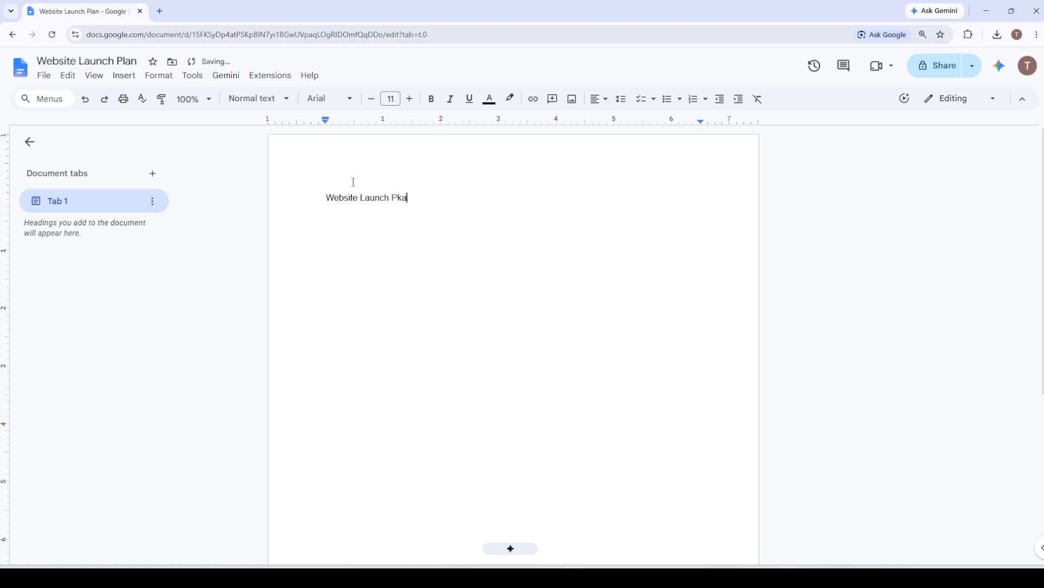
text(lan)
triple_click(373, 198)
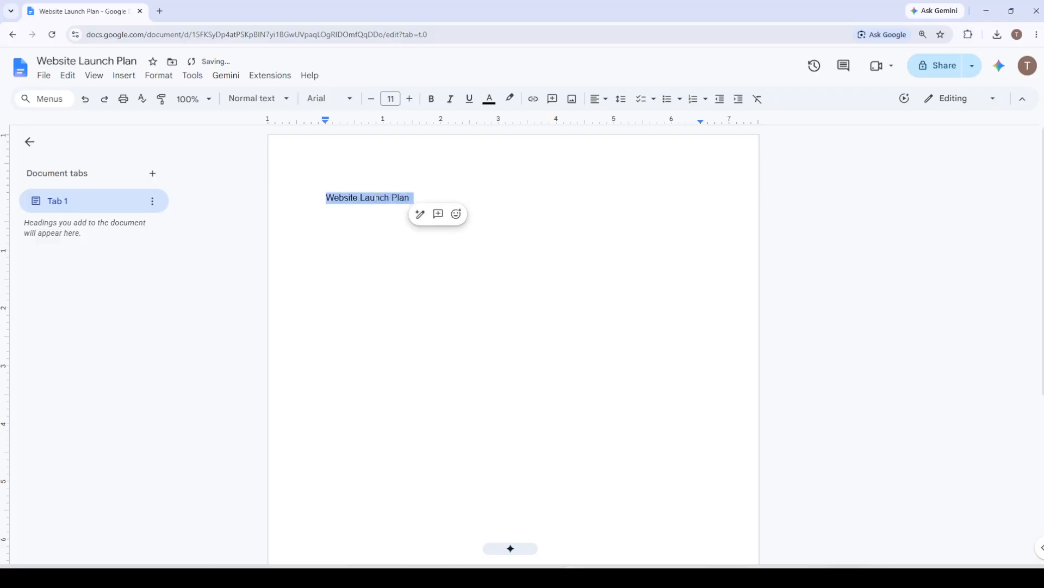
click(269, 101)
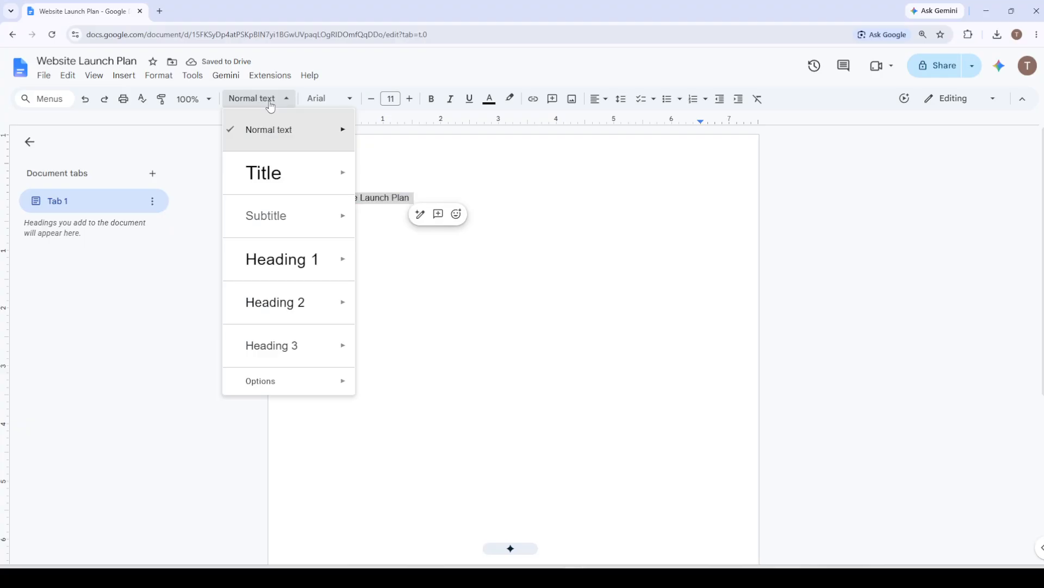
mouse_move(302, 265)
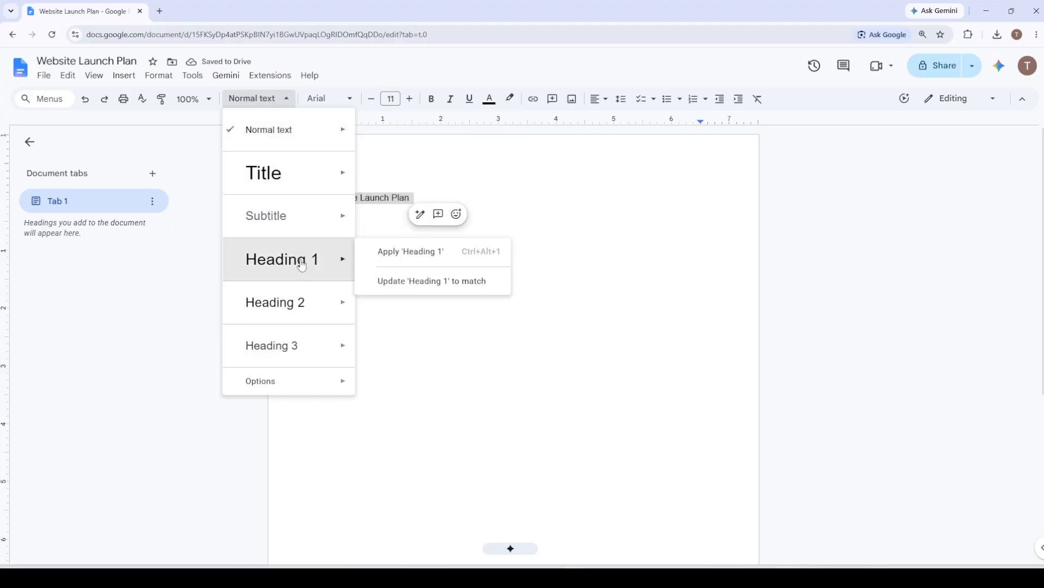
click(404, 259)
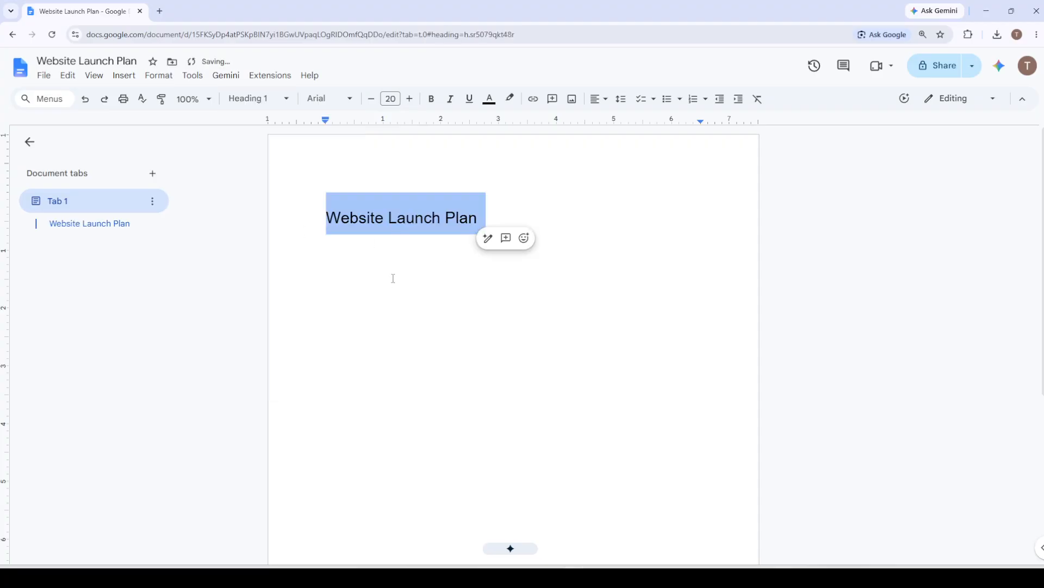
click(392, 274)
- Add "Timeline" on a new line below the main heading and style it as Heading 2
click(496, 223)
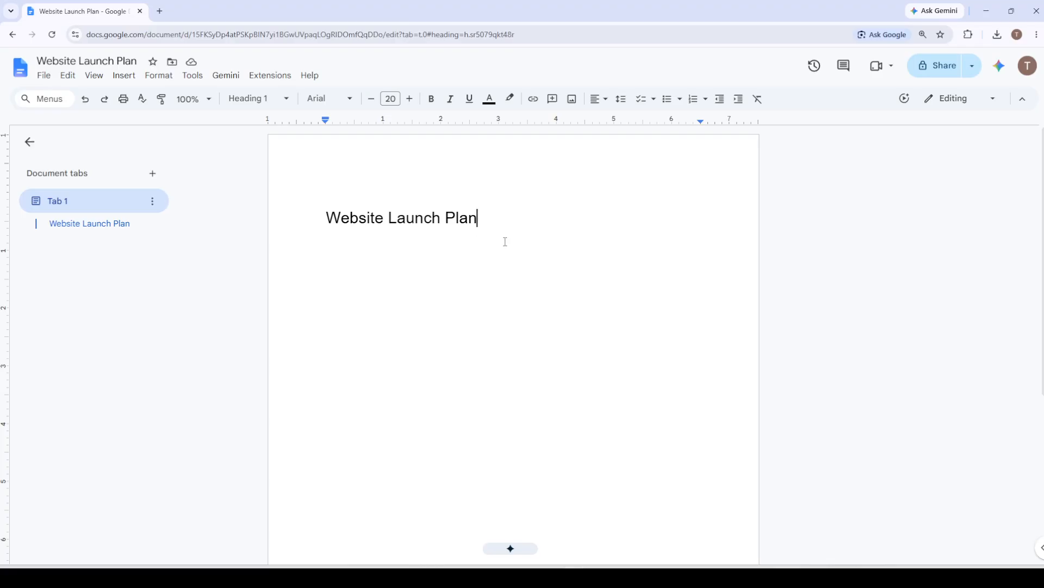
key(Return)
text(Ti)
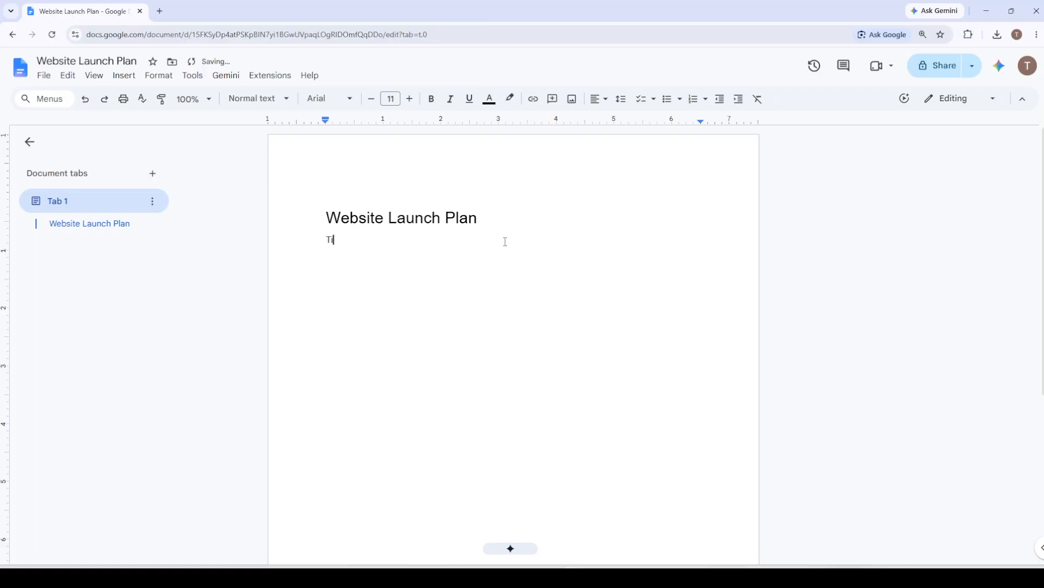
text(meline)
double_click(351, 239)
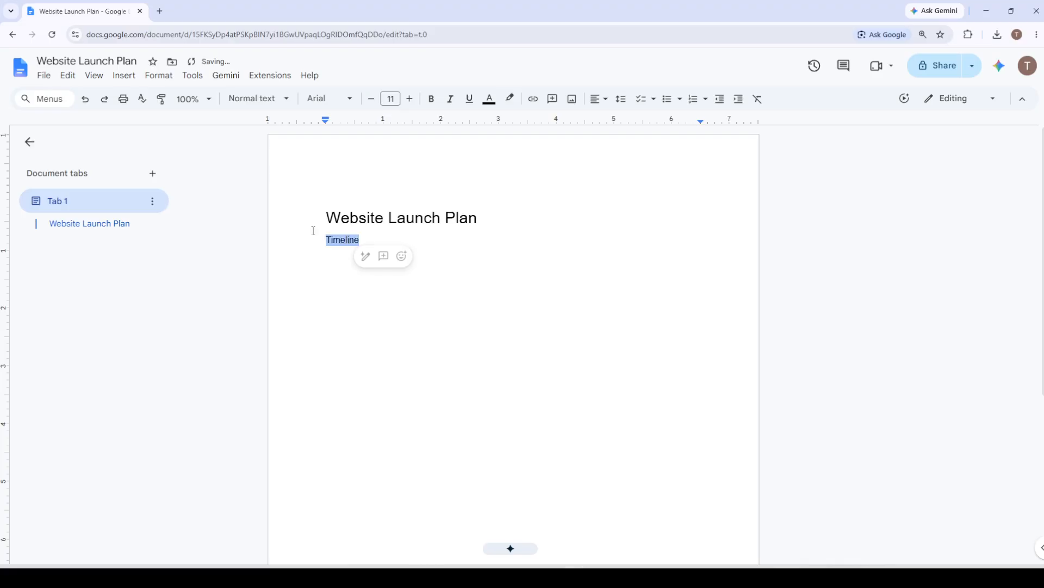
click(256, 98)
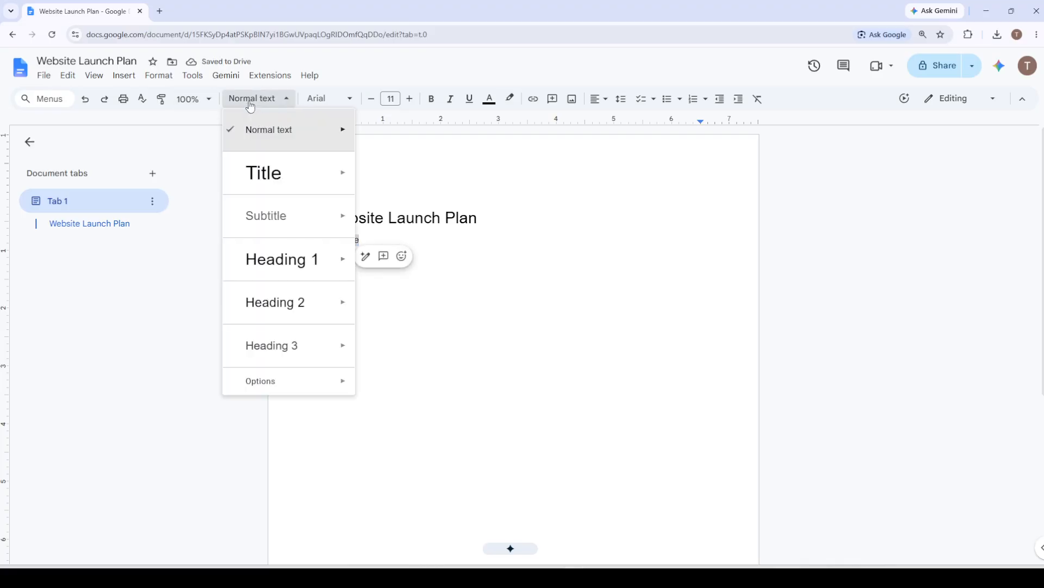
mouse_move(301, 306)
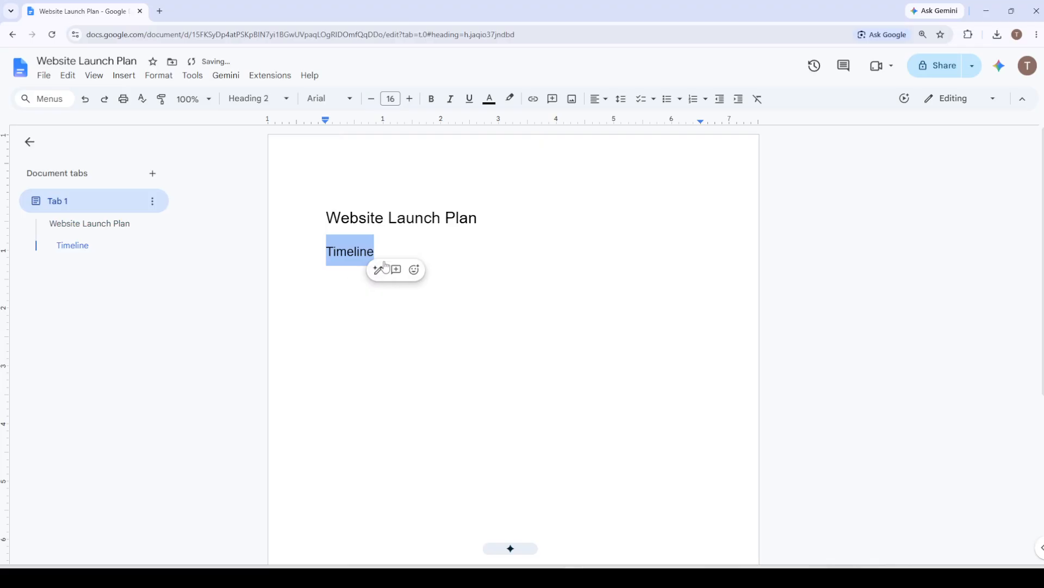
- Add "Audience" on a new line below Timeline and style it as Heading 2
click(382, 247)
key(Return)
text(Audience)
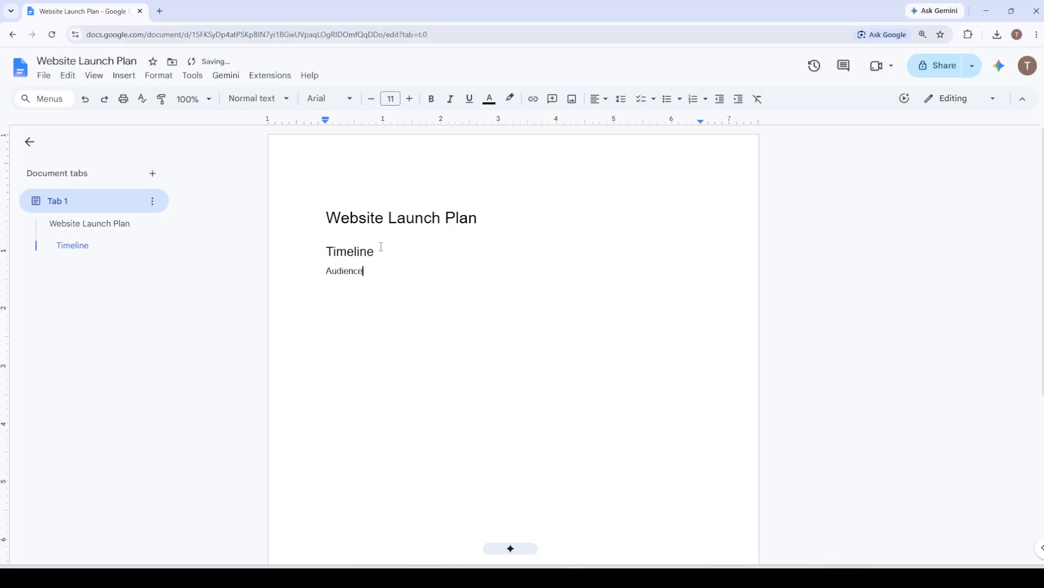
double_click(337, 275)
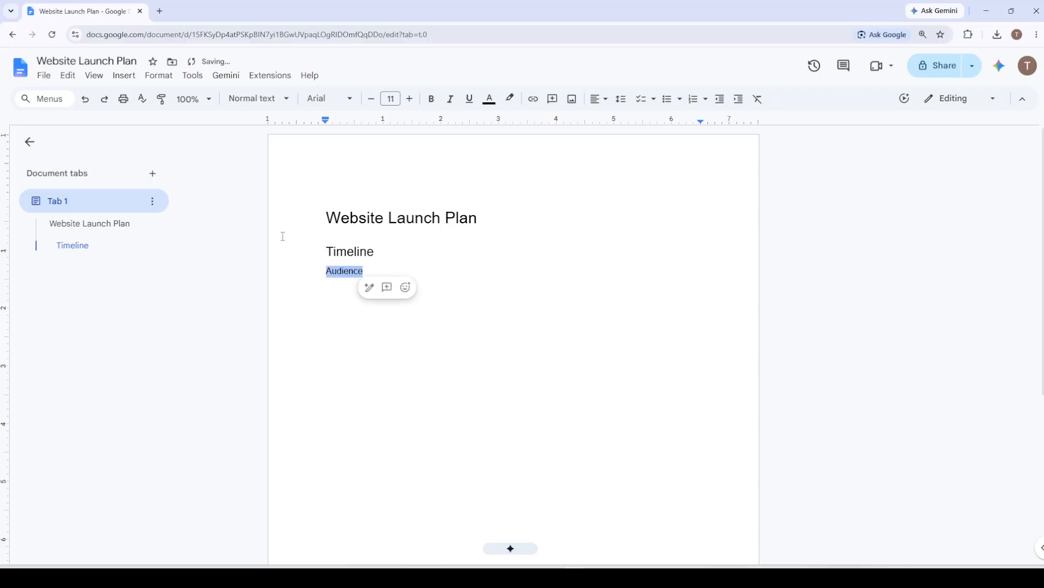
click(259, 101)
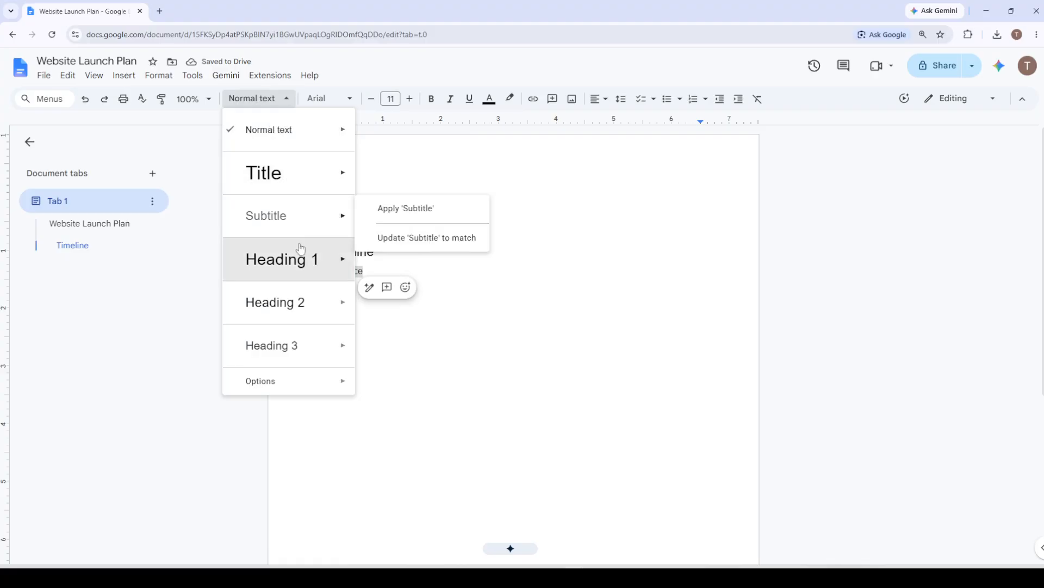
click(289, 303)
click(495, 333)
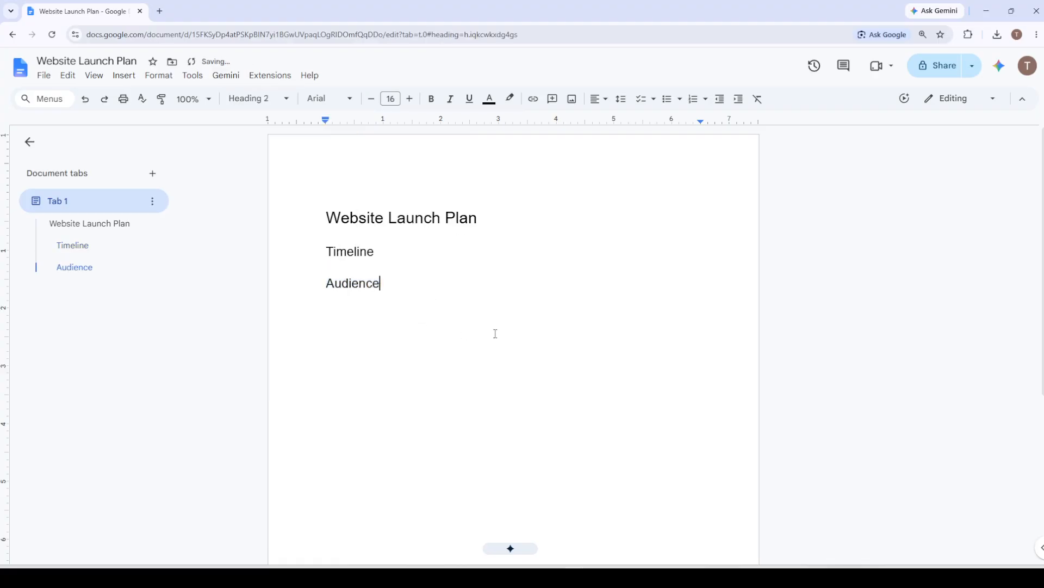
- Write "This plan covers the website launch from pre promotion to post launch follow-up" as body text under the Audience heading
key(Return)
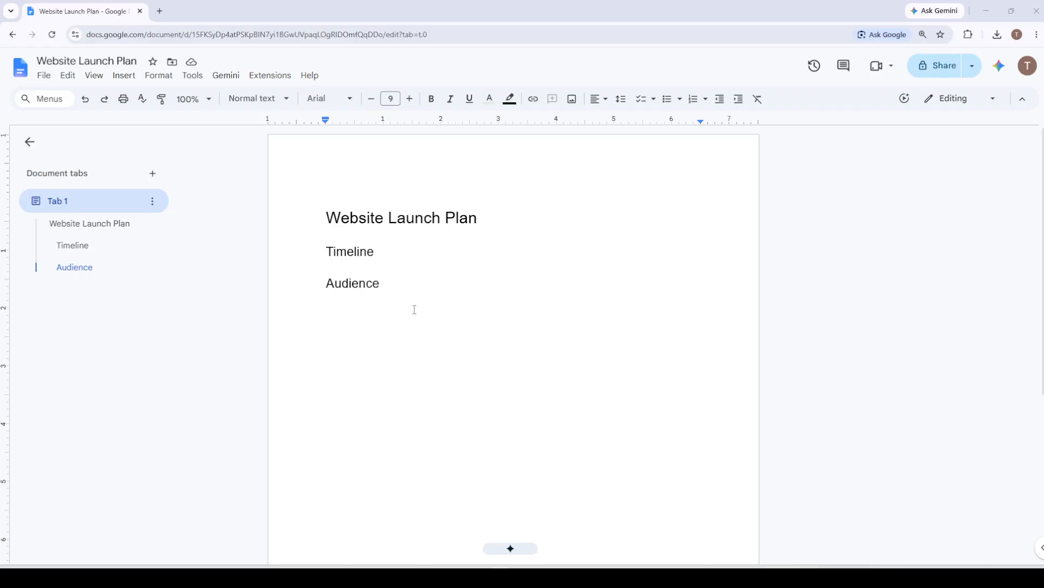
click(398, 284)
click(390, 309)
text(this plan covers the website launch from pre promotion to post launch follow-up)
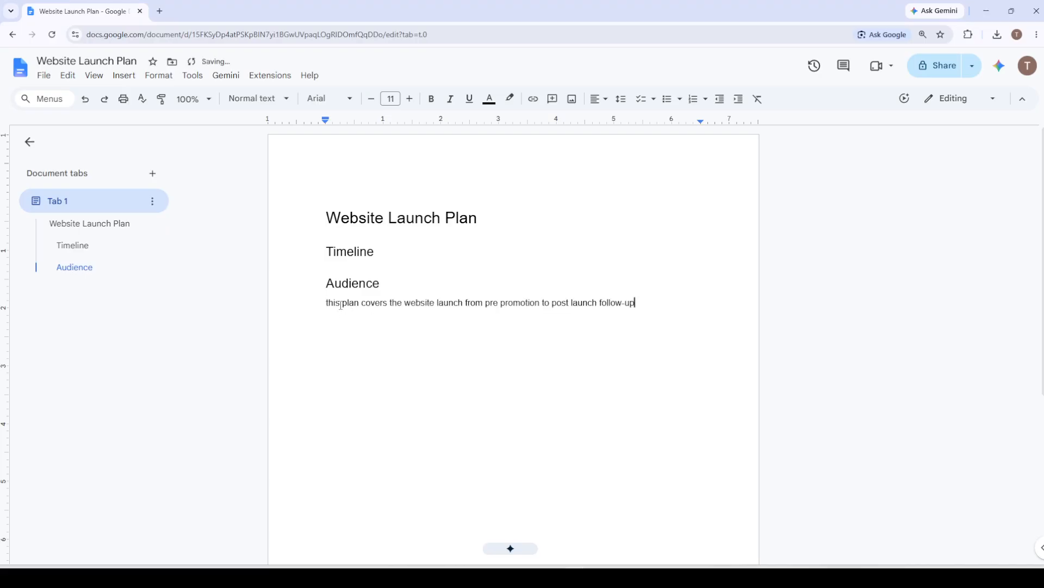
key(Home)
text(T)
key(Delete)
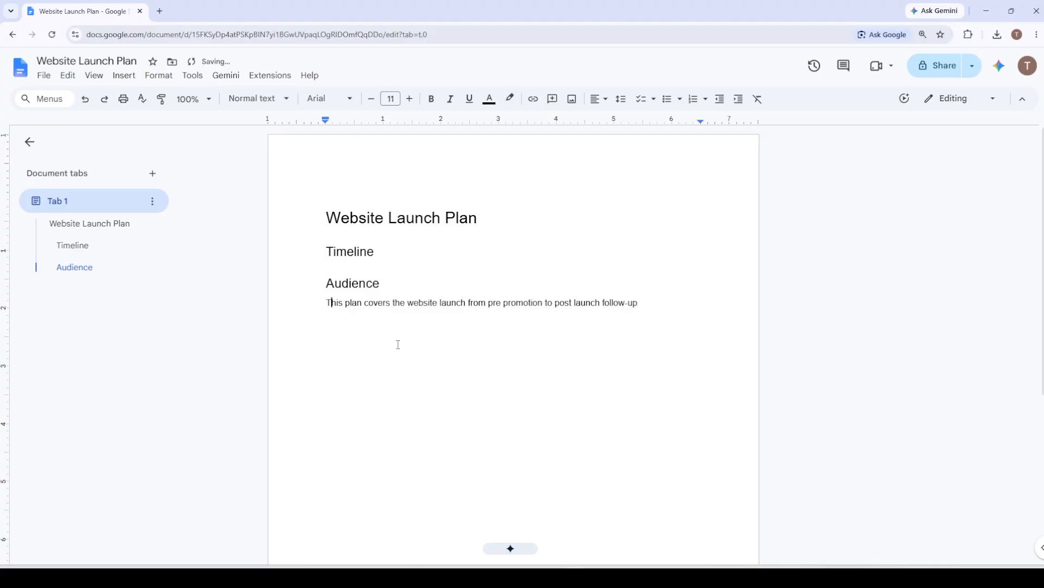
- Make the whole sentence under the Audience heading bold and italic
drag(649, 302, 322, 307)
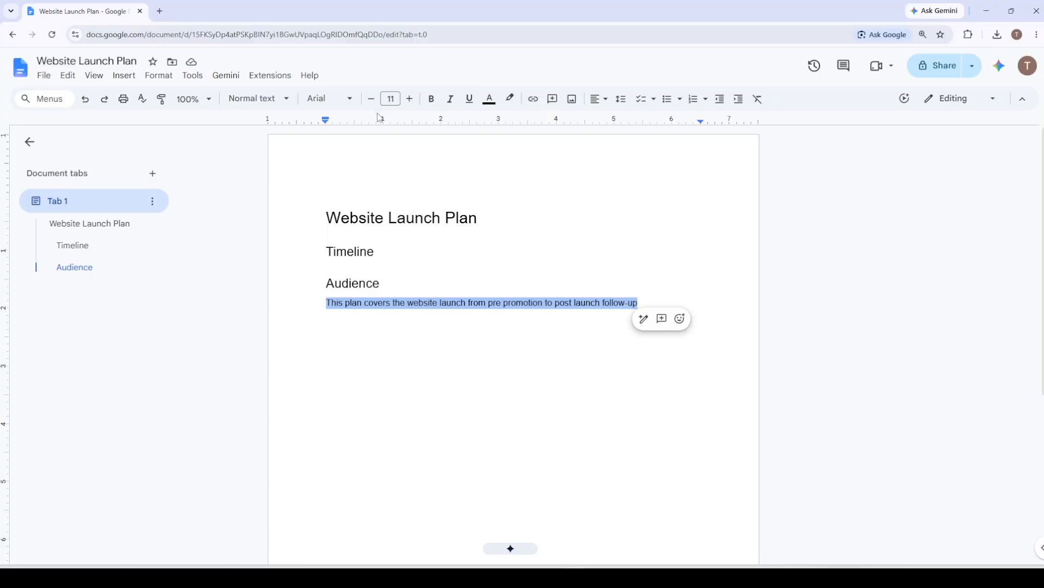
click(343, 103)
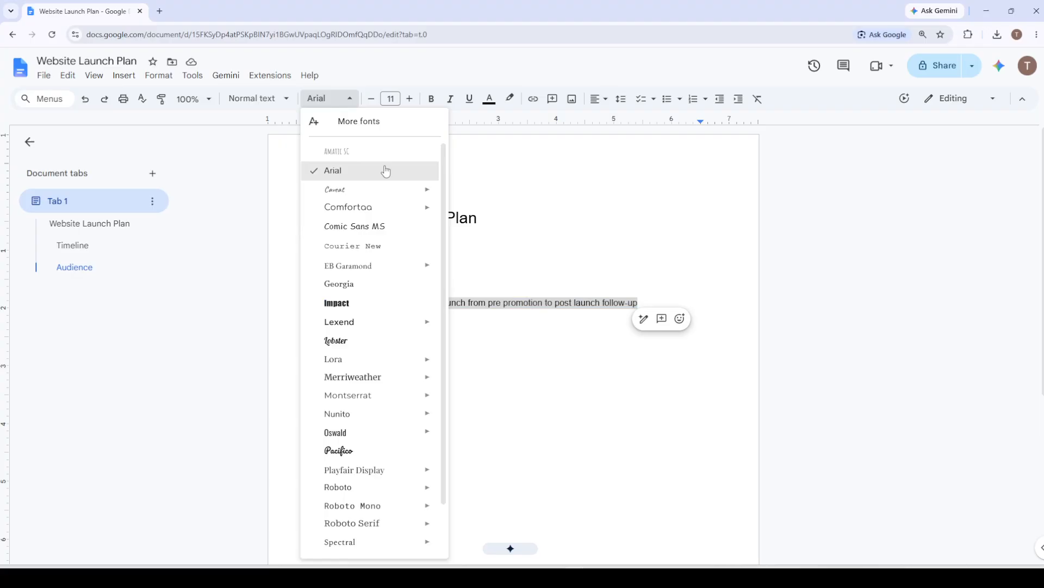
click(346, 103)
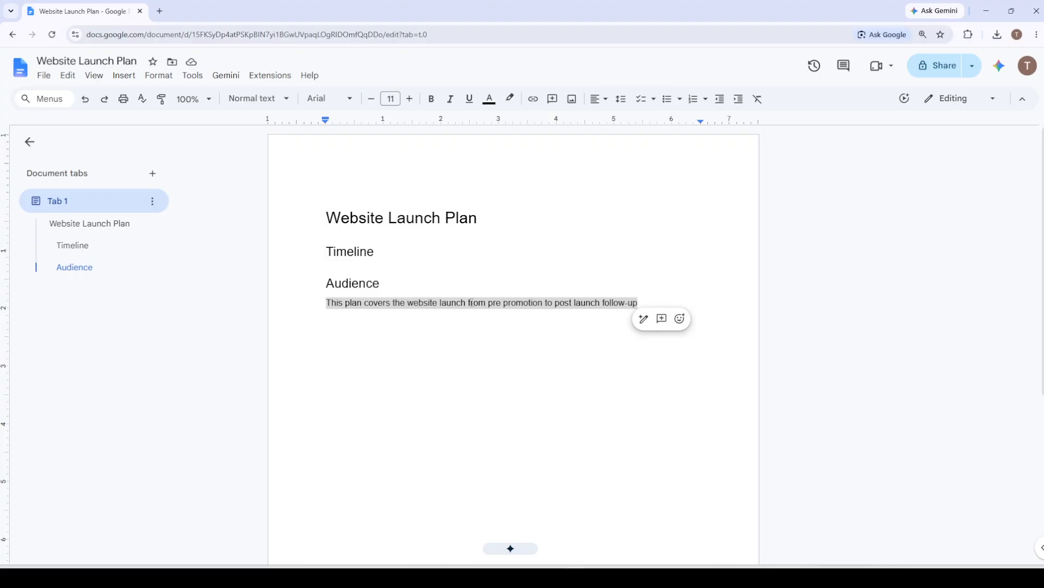
key(ctrl+b)
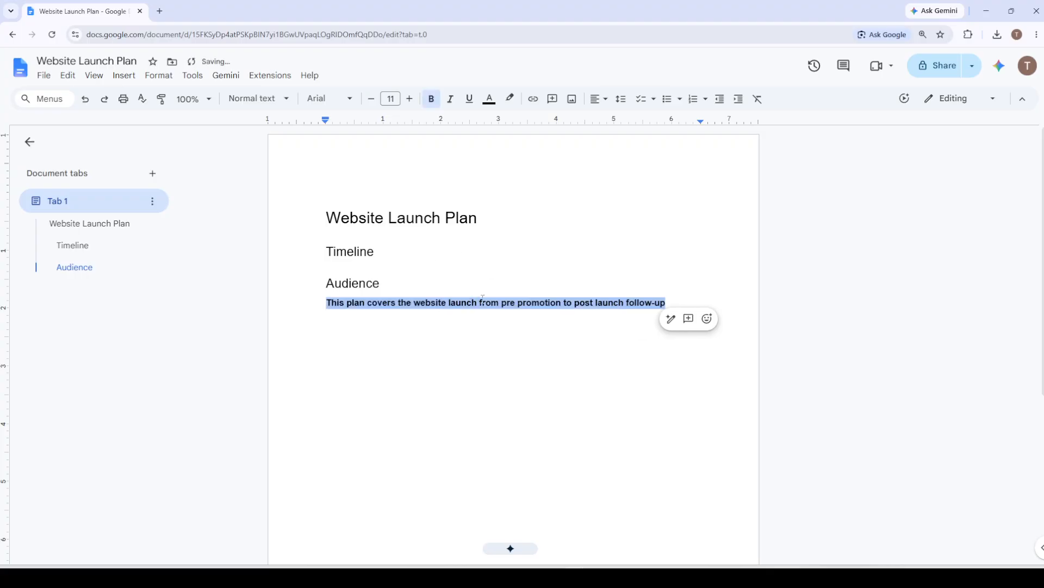
key(ctrl+i)
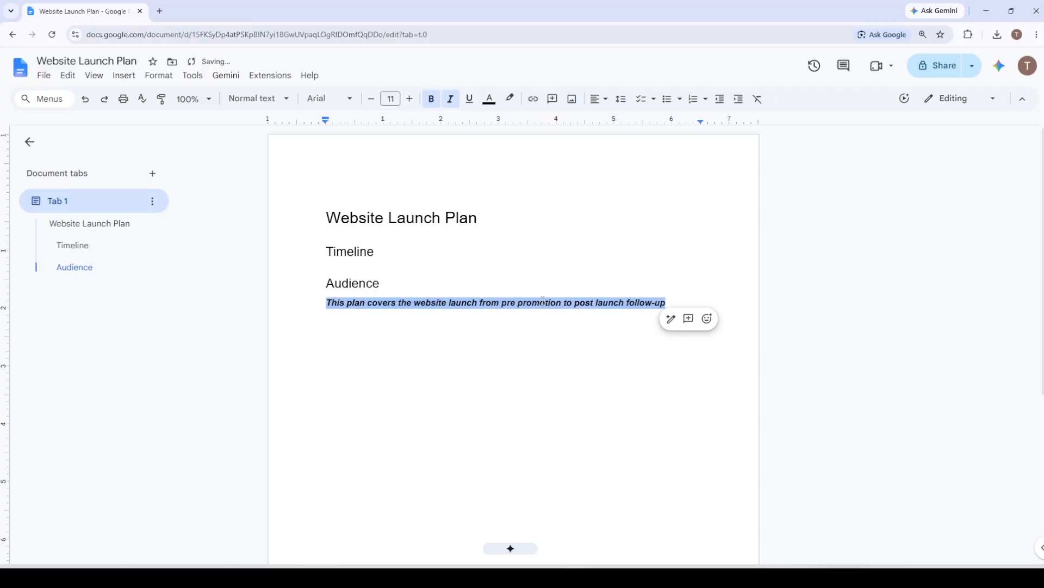
click(426, 317)
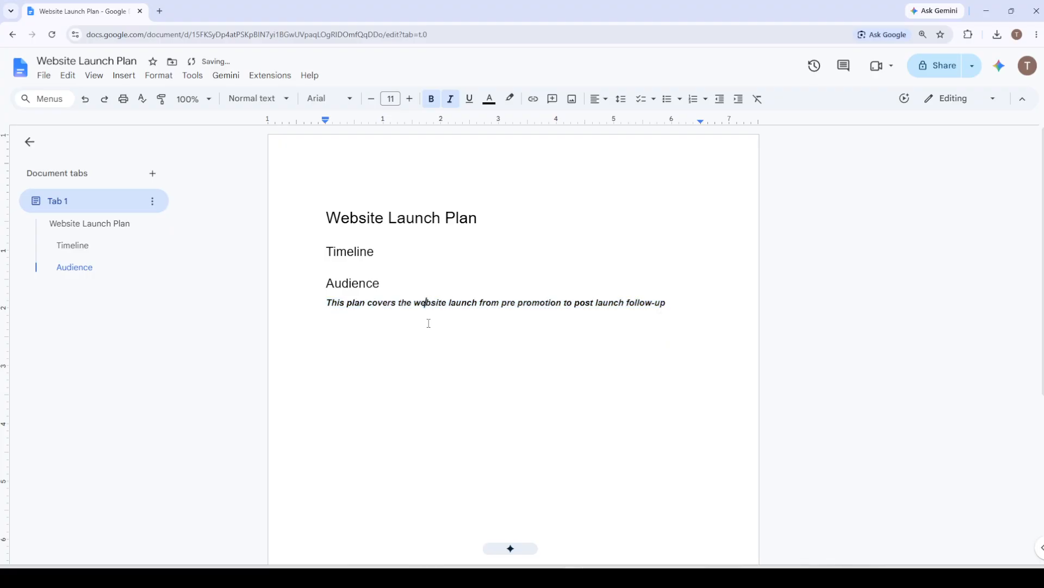
- End the sentence with a period and add a bulleted item "Finalize Launch Date" below it
click(679, 307)
text(.)
key(Return)
key(Return)
click(668, 100)
text(Finalize)
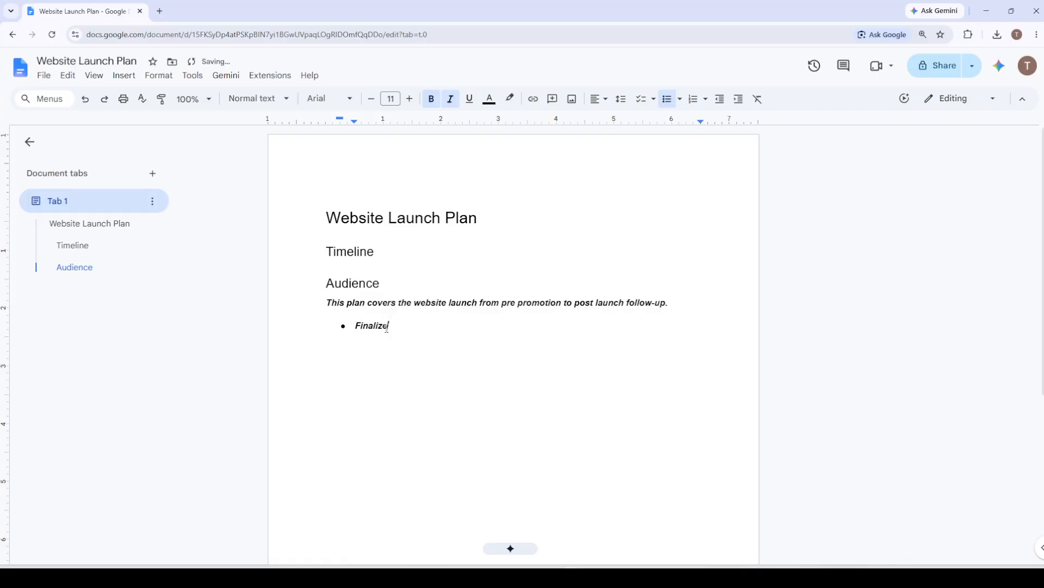
text( Launch Date)
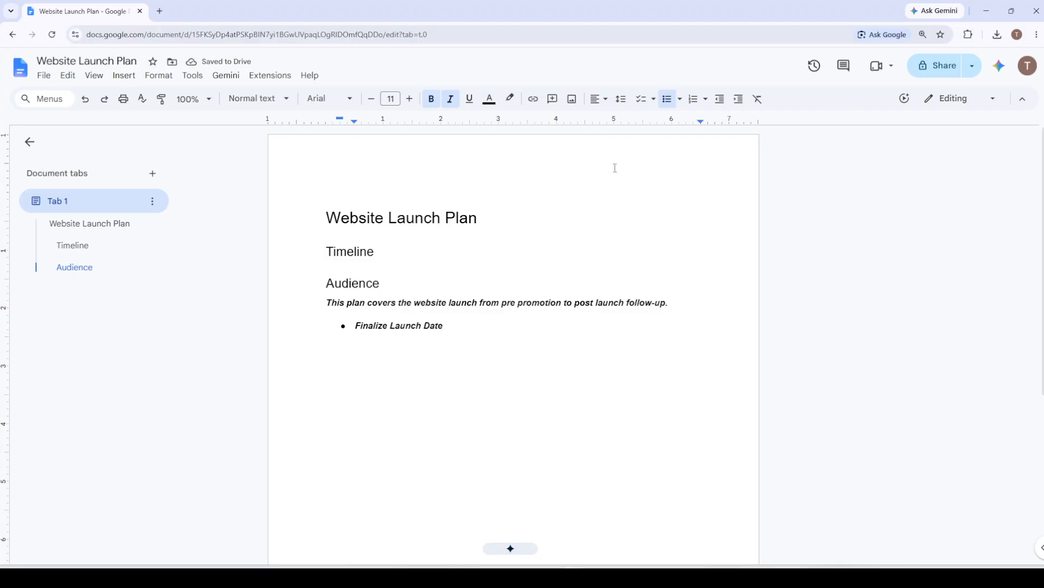
click(705, 99)
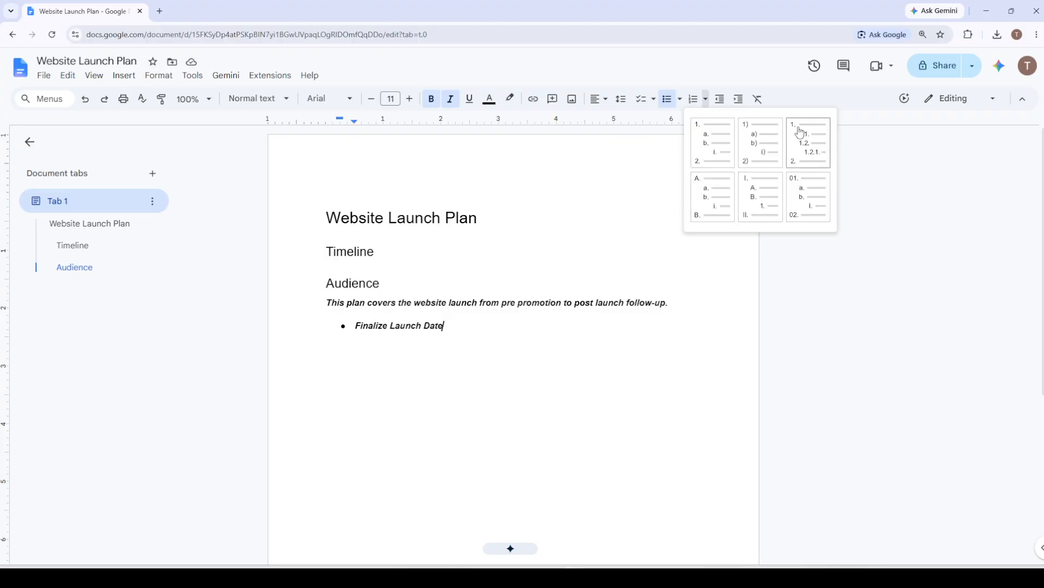
click(550, 165)
- End the bulleted list after "Finalize Launch Date" and add the plain line "View the home page" below it
click(457, 328)
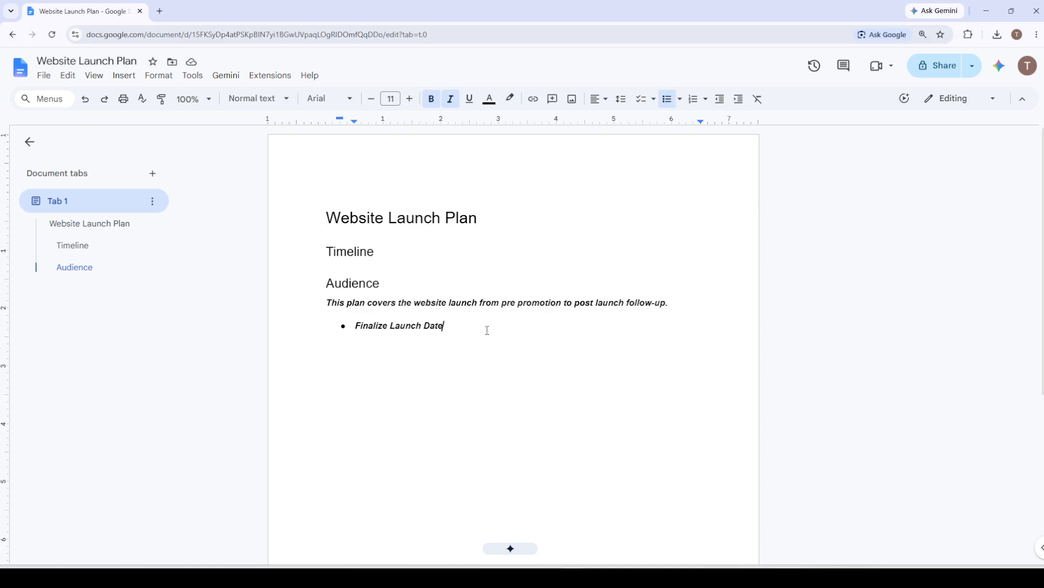
key(Return)
key(Return)
text(View the home page)
- Remove the bold formatting from the whole "View the home page" line
key(shift+Left)
key(shift+Left)
key(shift+Left)
key(shift+Left)
key(shift+Left)
key(shift+Left)
key(shift+Left)
key(shift+Left)
key(shift+Left)
key(shift+Left)
key(shift+Left)
key(shift+Left)
key(shift+Left)
key(shift+Left)
key(shift+Left)
key(shift+Left)
key(shift+Left)
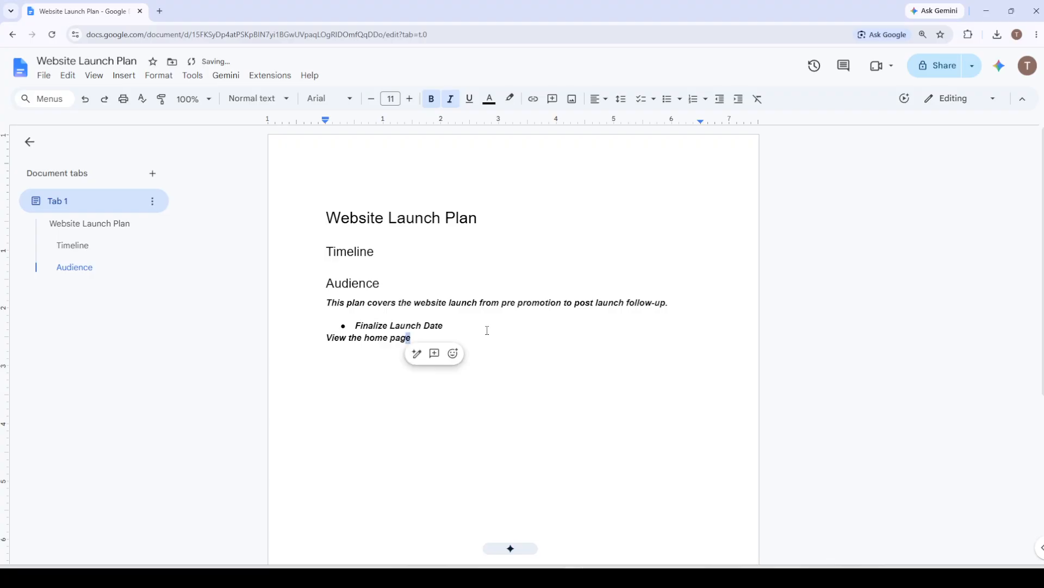
key(shift+Left)
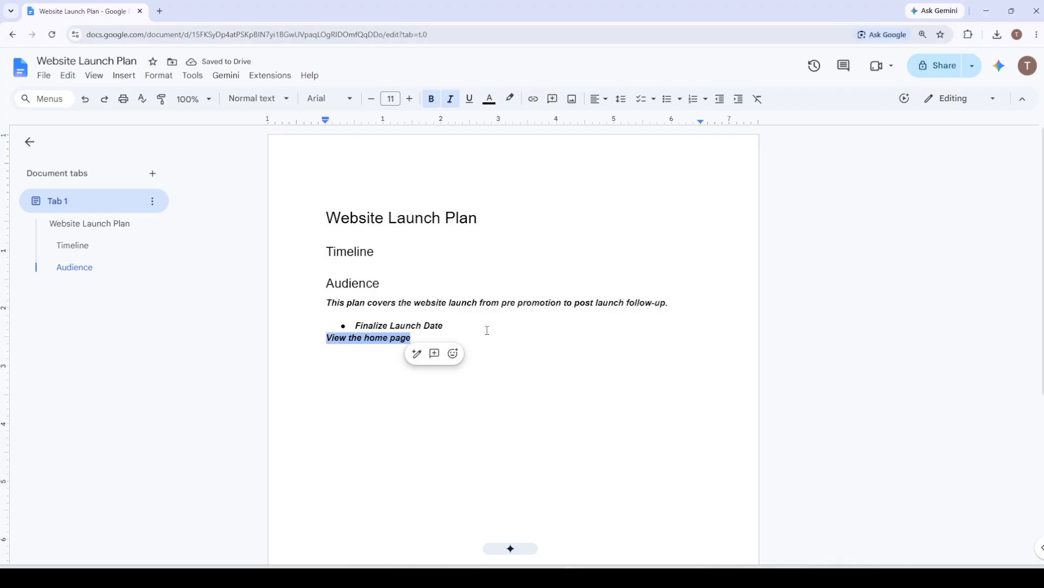
key(ctrl+b)
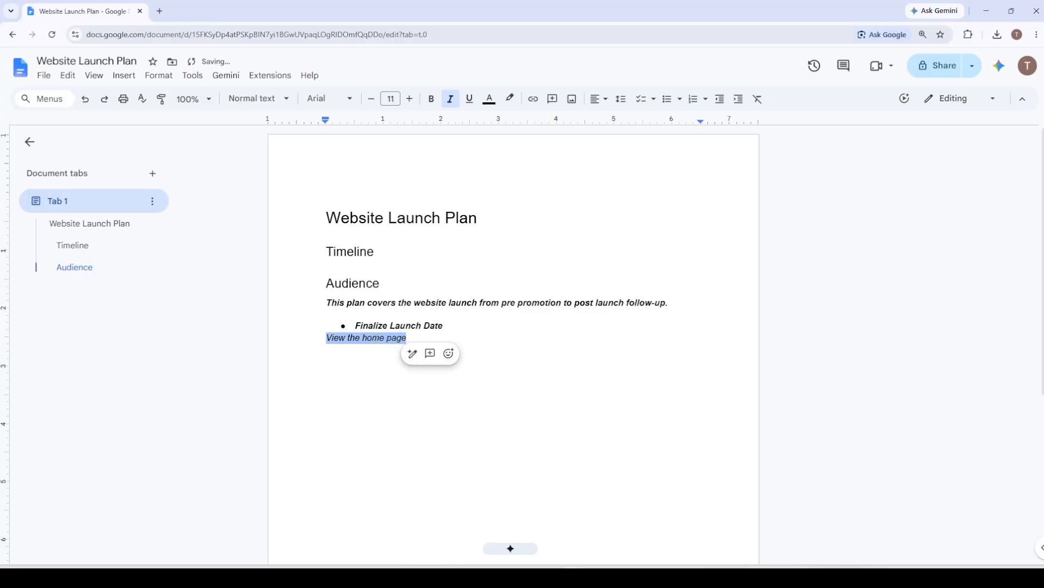
- Link the "View the home page" text to the document's "Website Launch Plan" heading
right_click(374, 341)
mouse_move(374, 344)
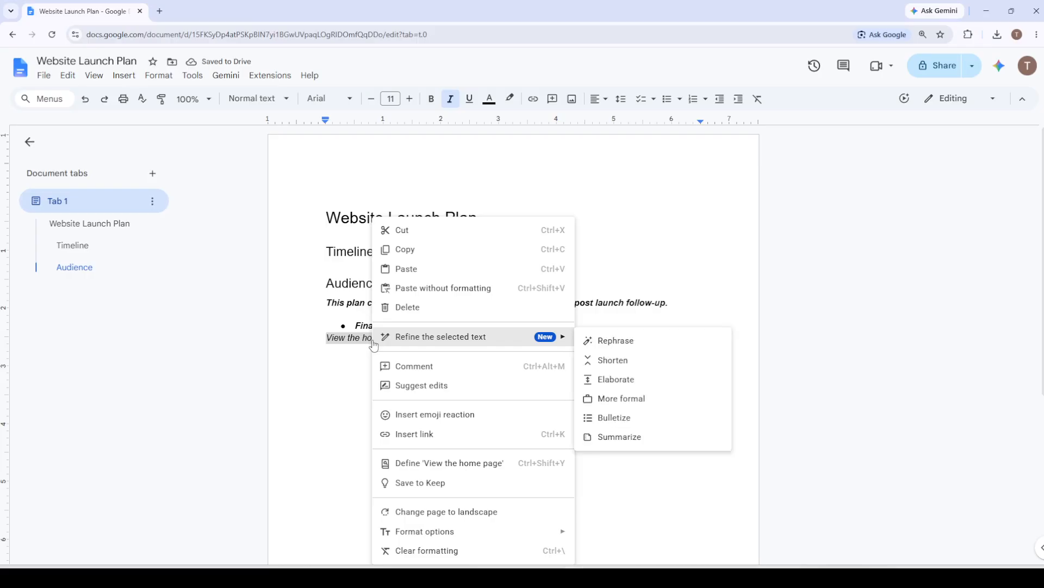
click(442, 436)
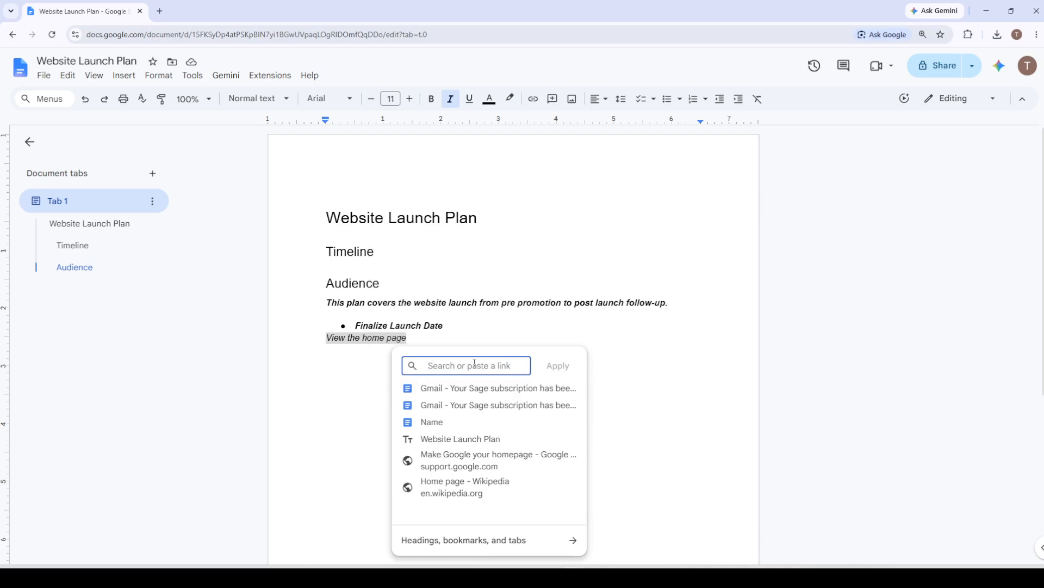
click(464, 440)
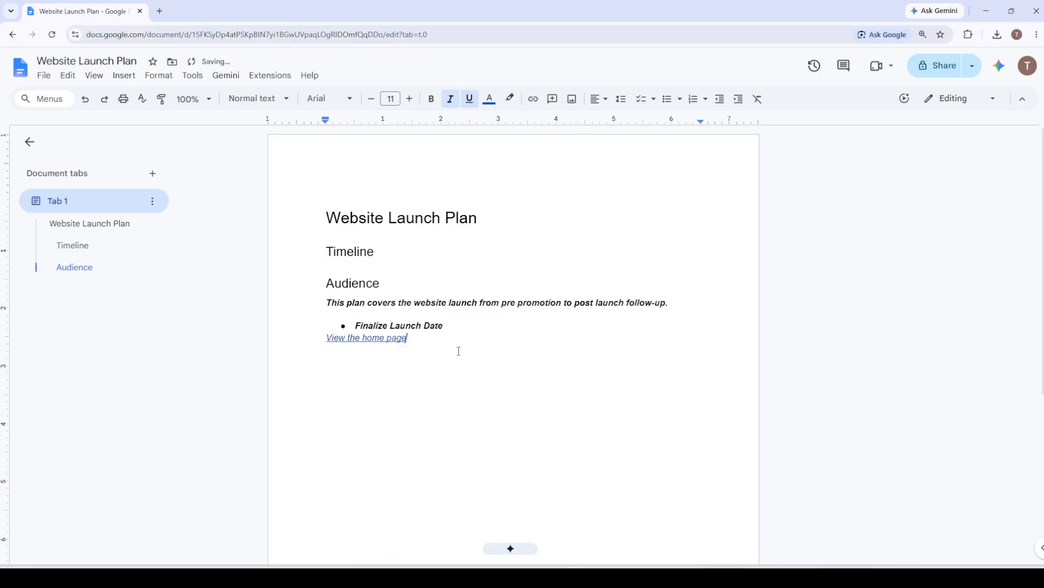
- Follow the "View the home page" link to test it, and check the options for editing or removing the link
click(364, 338)
click(390, 357)
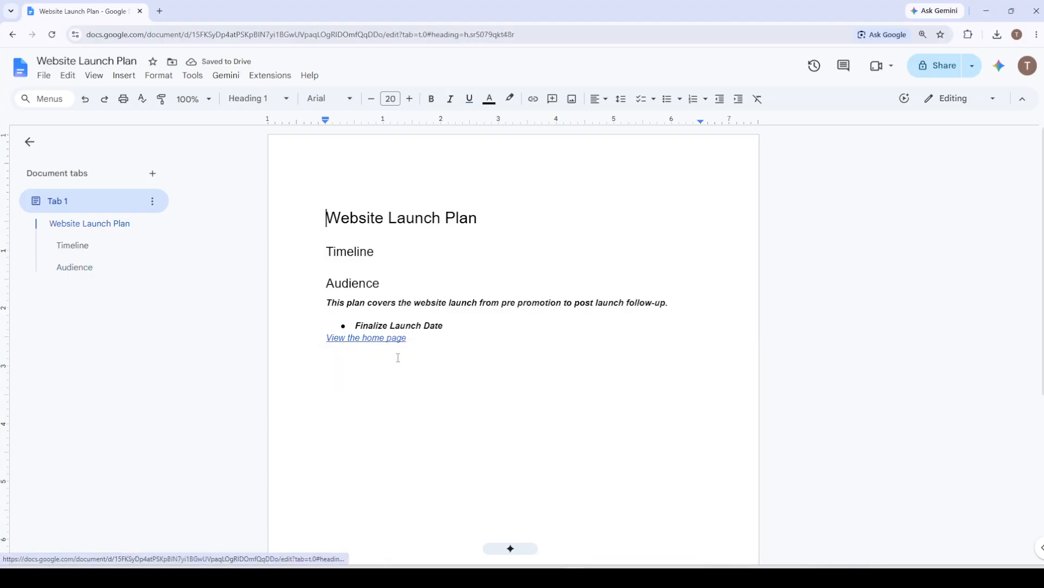
click(416, 341)
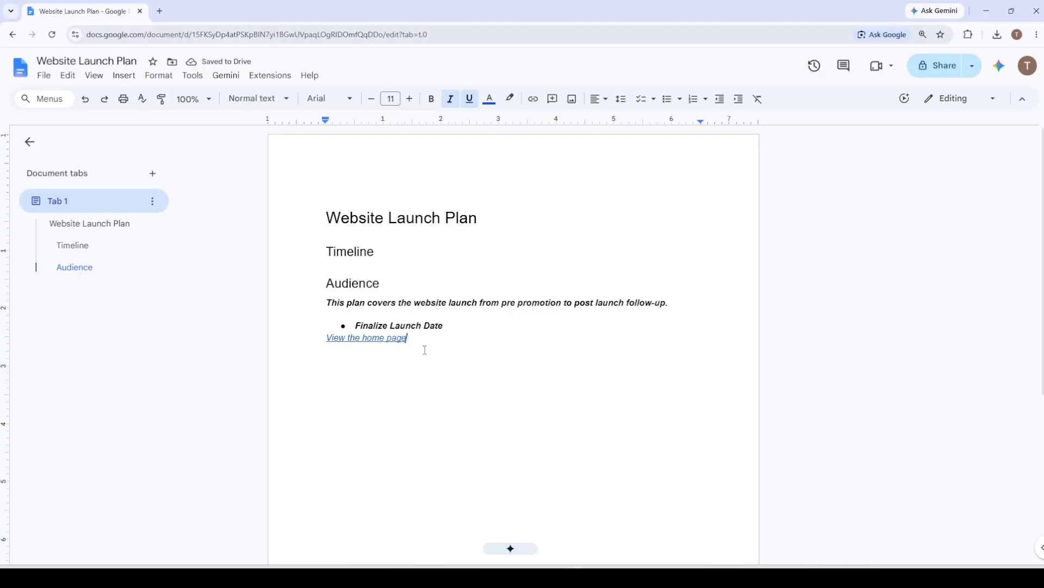
click(381, 342)
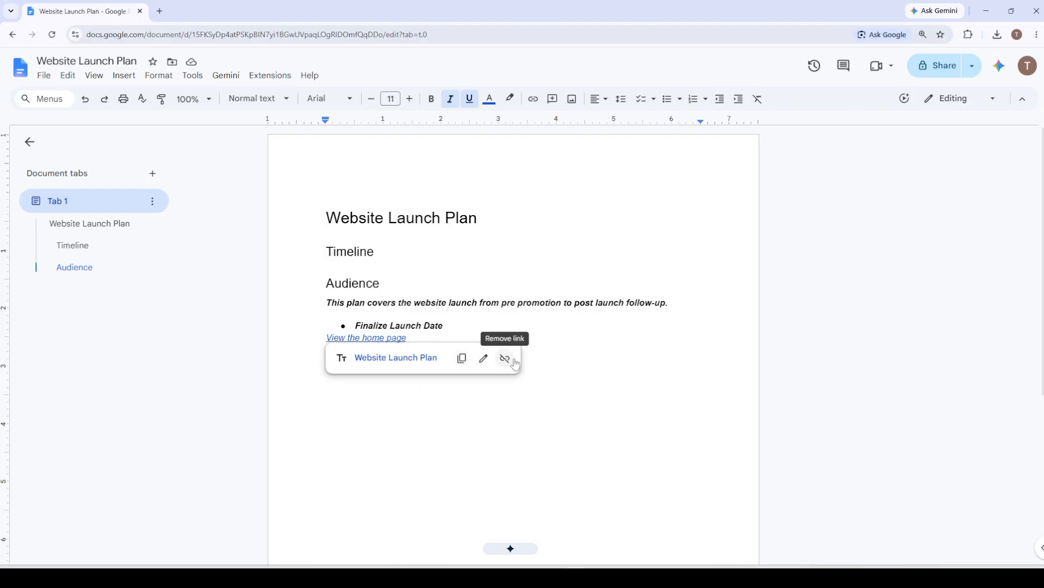
click(445, 352)
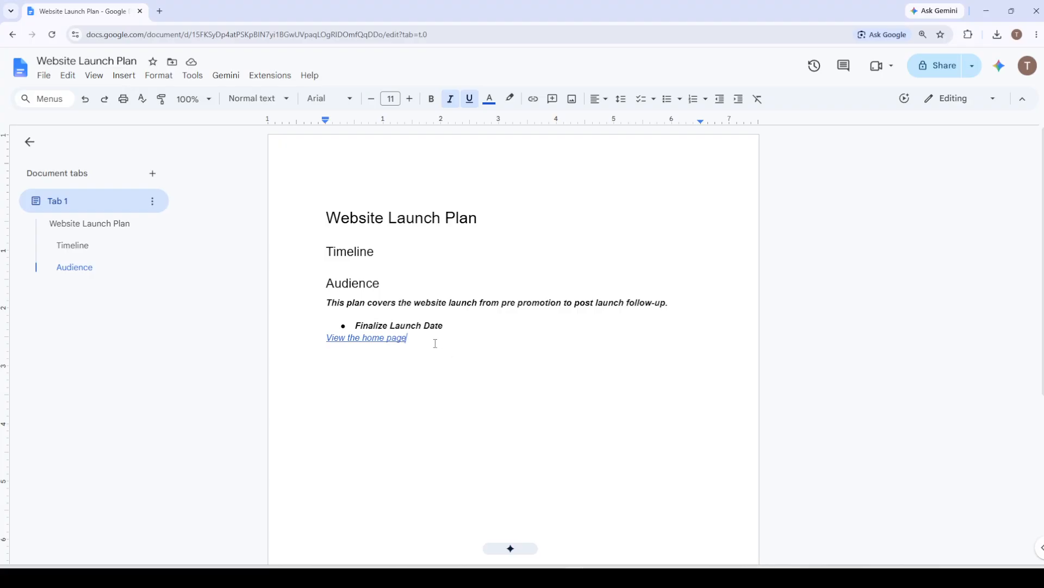
- Search the web for "website" images and insert the dark web-construction illustration on a new line below "View the home page"
key(Return)
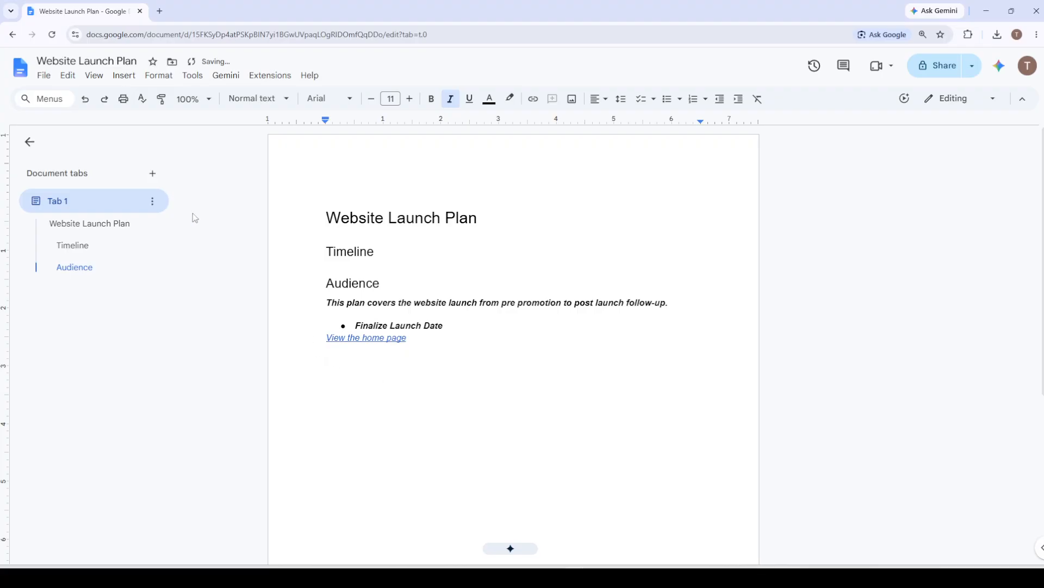
click(129, 77)
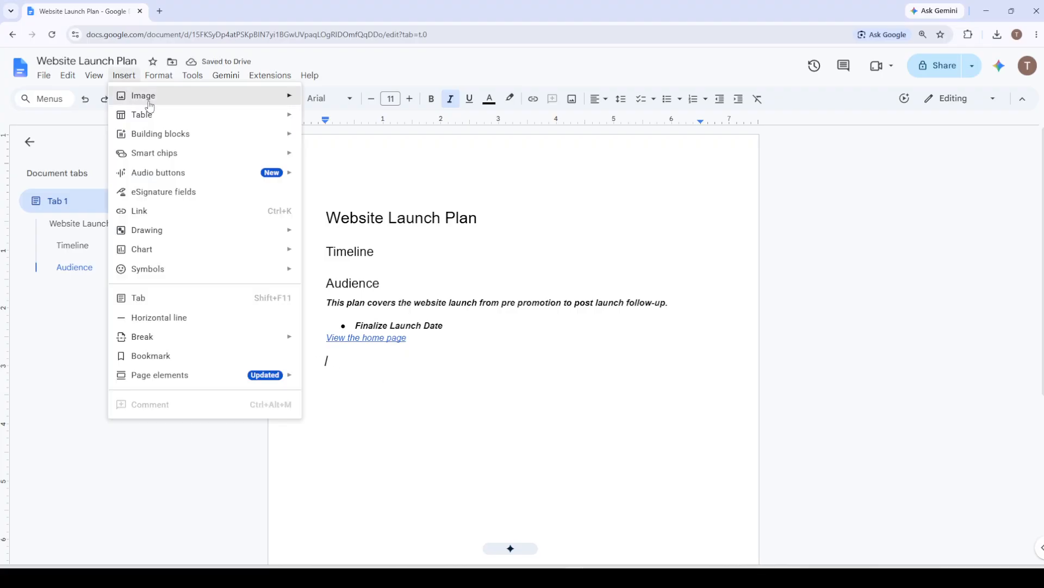
mouse_move(293, 100)
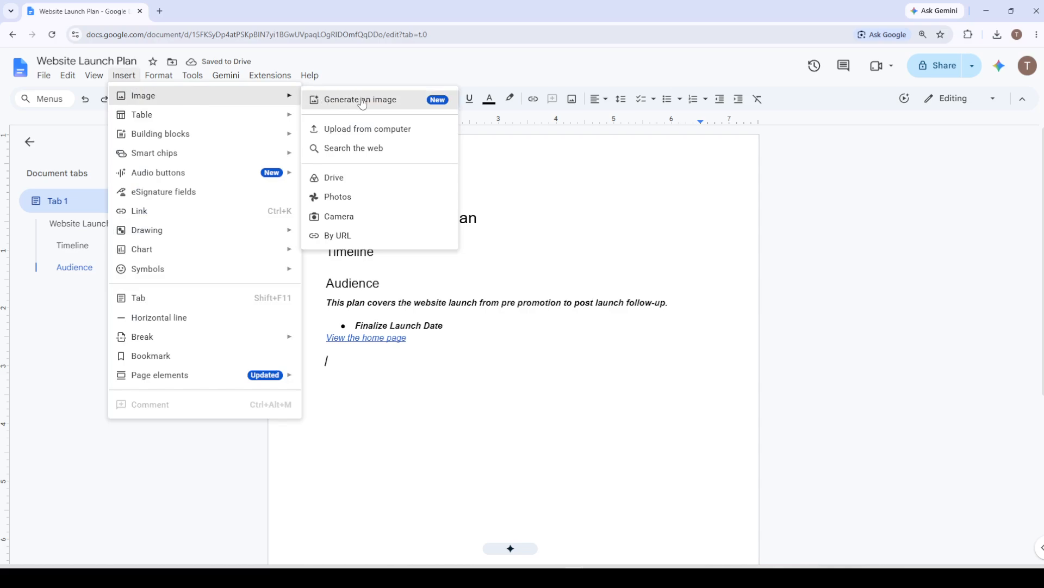
click(364, 148)
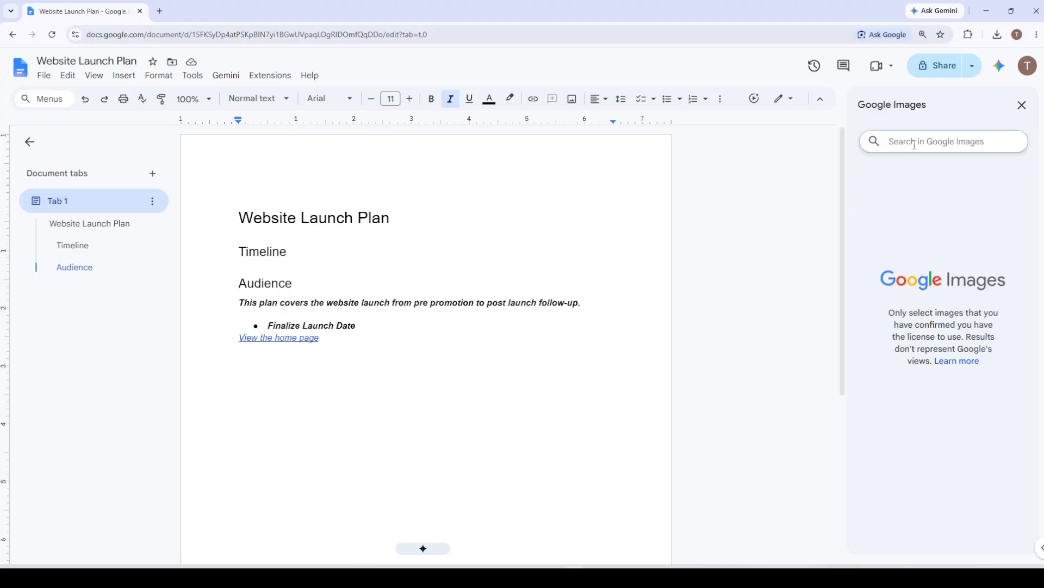
text(website)
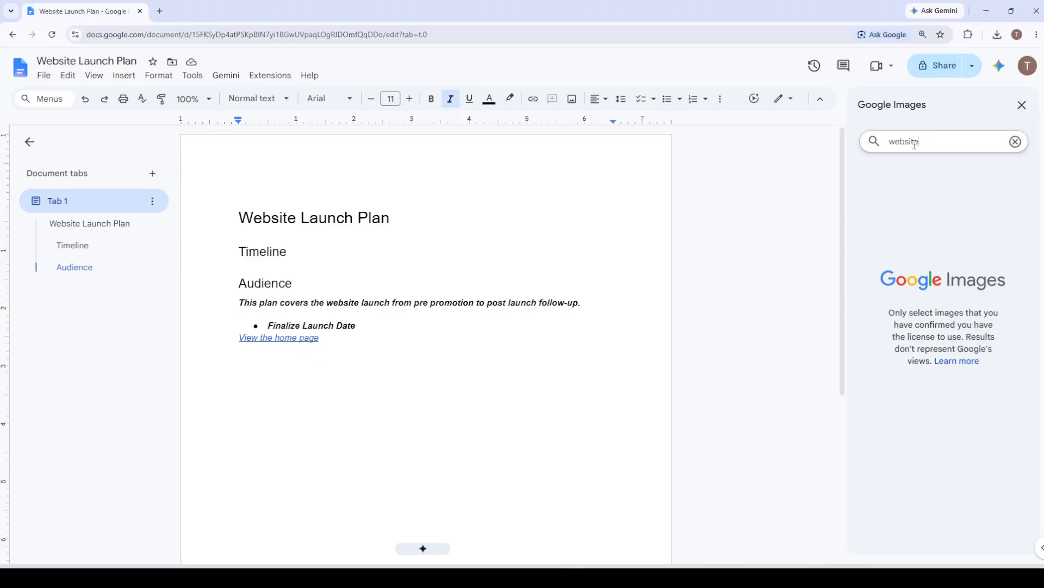
key(Return)
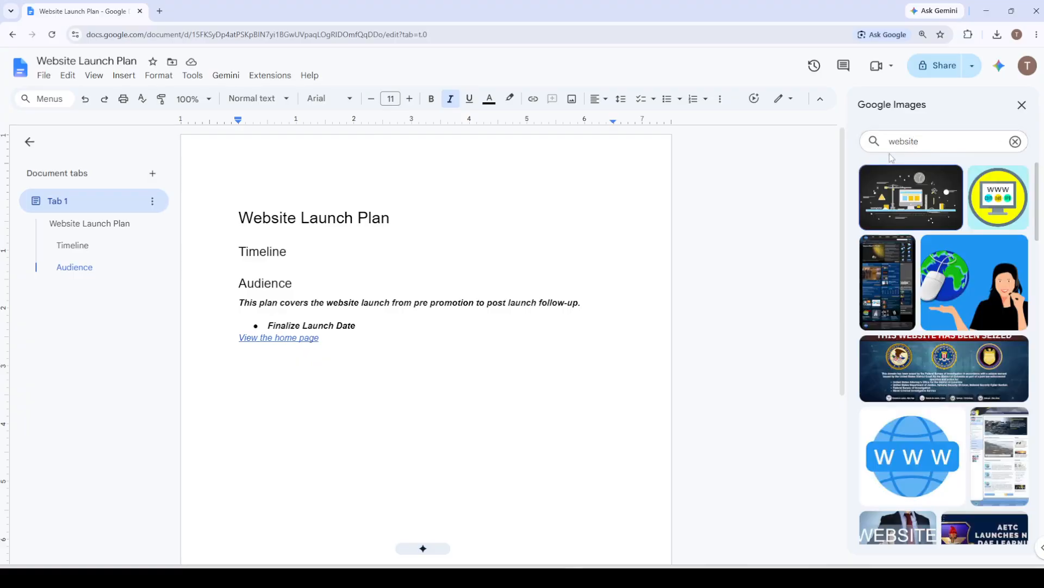
click(904, 204)
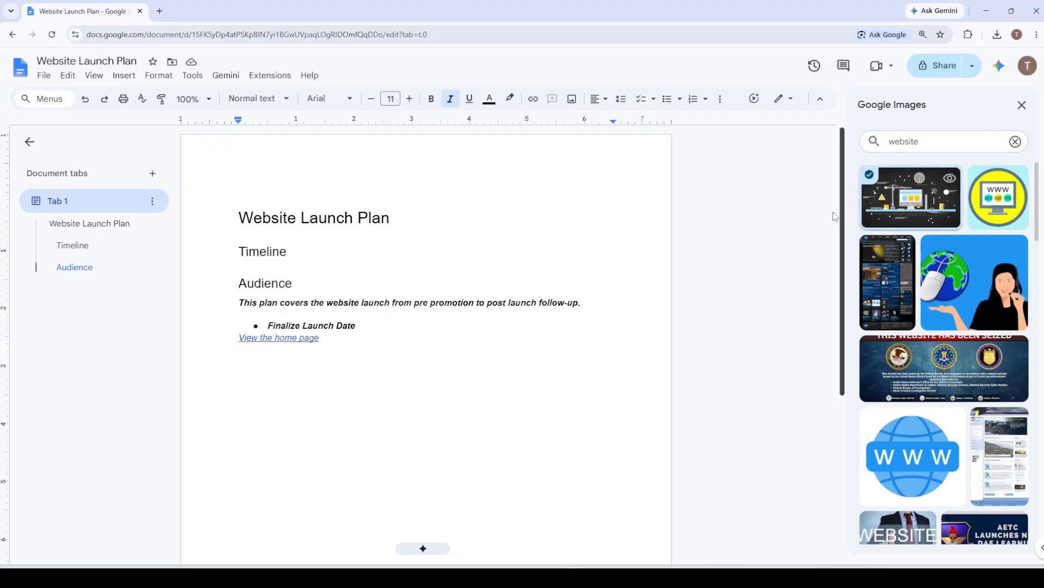
click(1005, 528)
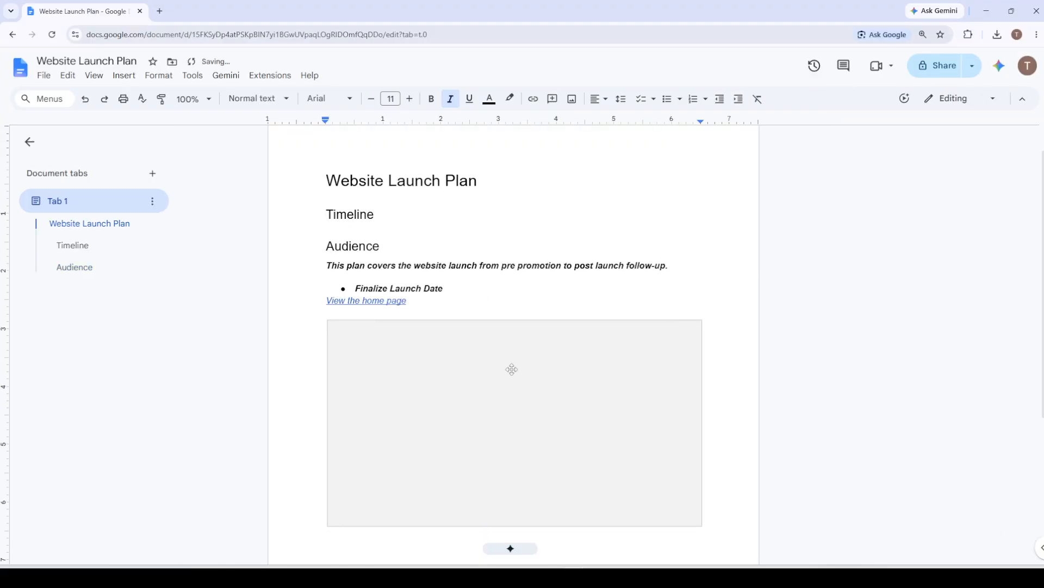
- Set the inserted image's text wrapping to Wrap text
scroll(514, 375, down, 1)
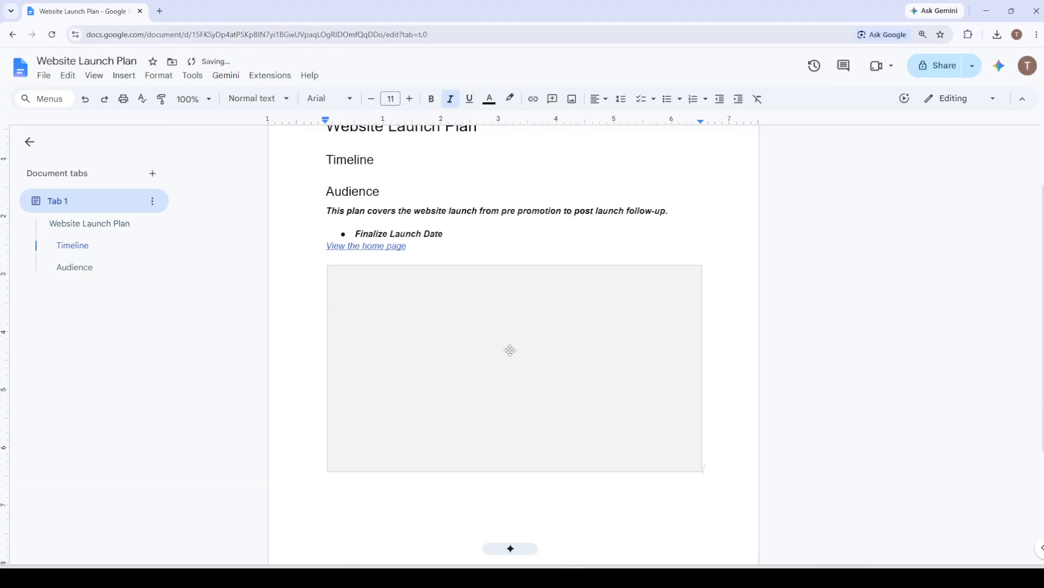
click(510, 351)
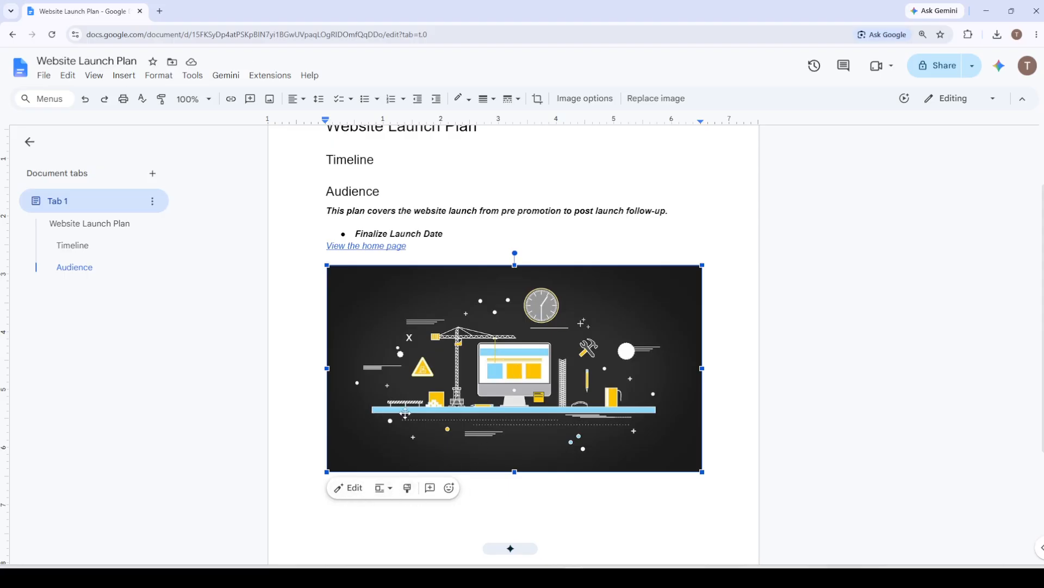
click(384, 494)
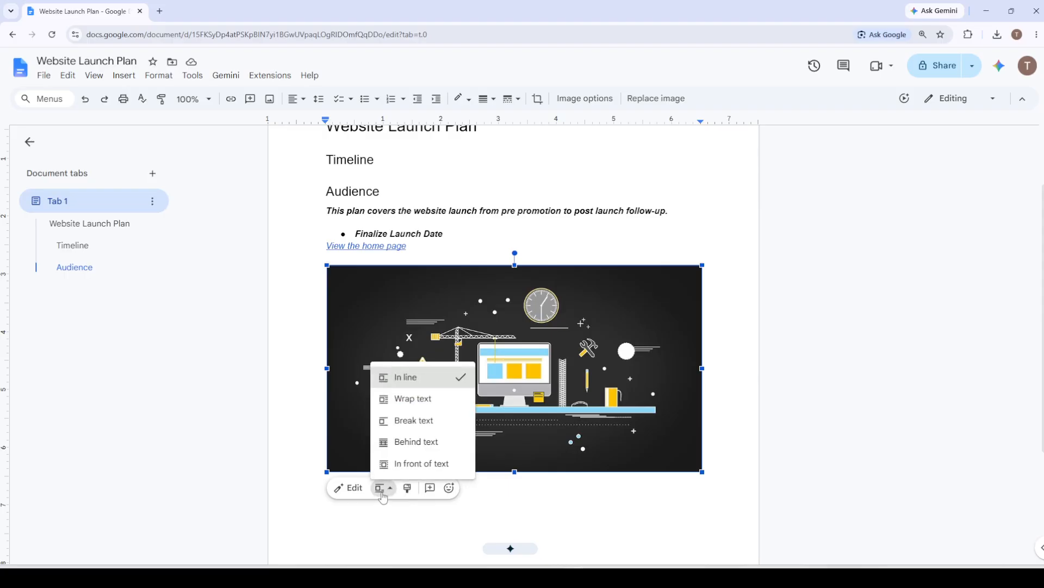
click(401, 400)
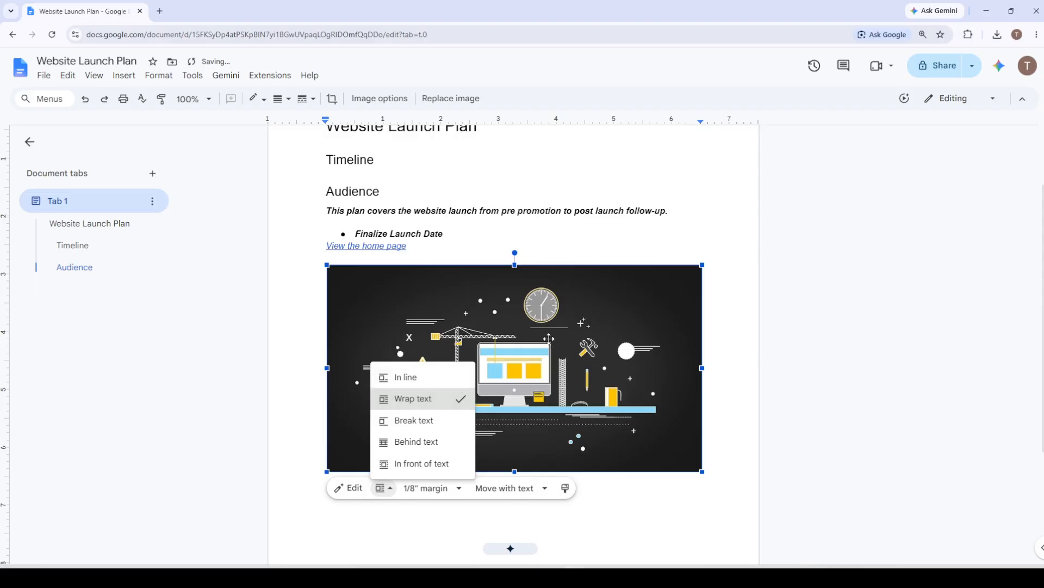
click(536, 344)
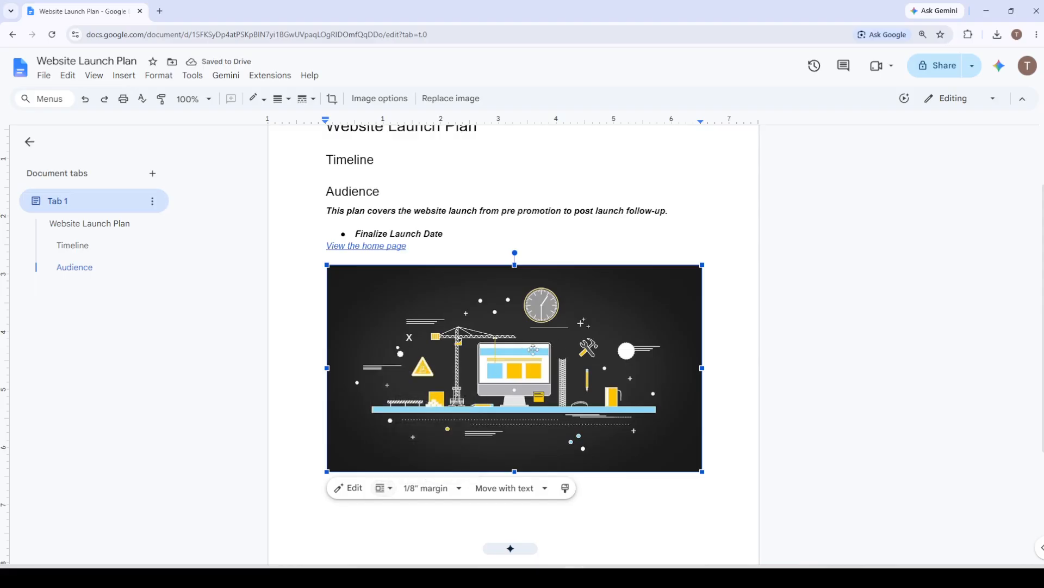
- Move the image up directly below the "Finalize Launch Date" bullet and enlarge it slightly from its corner
drag(527, 357, 527, 345)
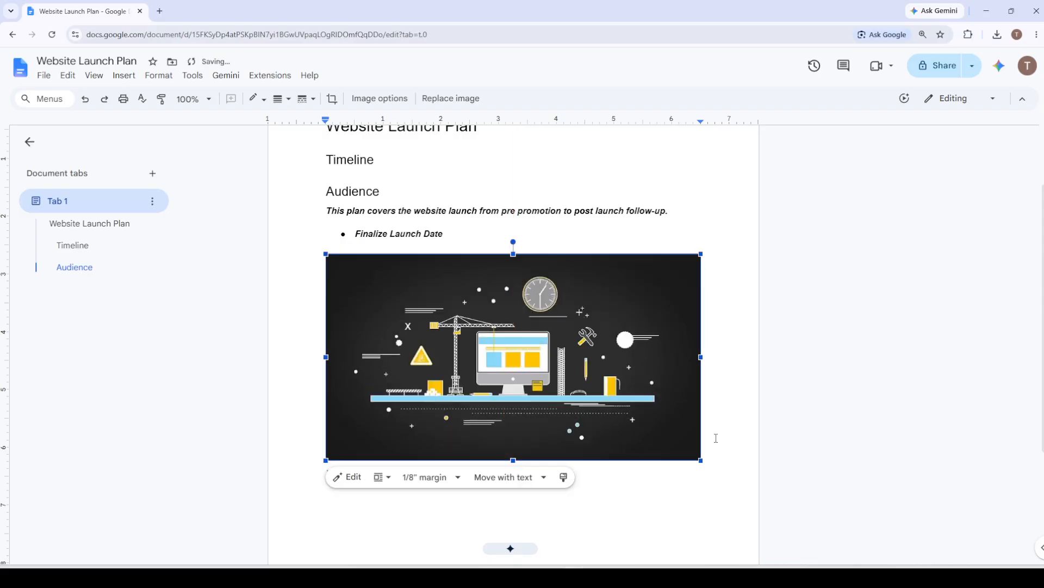
mouse_move(701, 461)
mouse_down()
mouse_move(635, 417)
mouse_move(684, 431)
mouse_move(735, 478)
mouse_move(707, 463)
mouse_up()
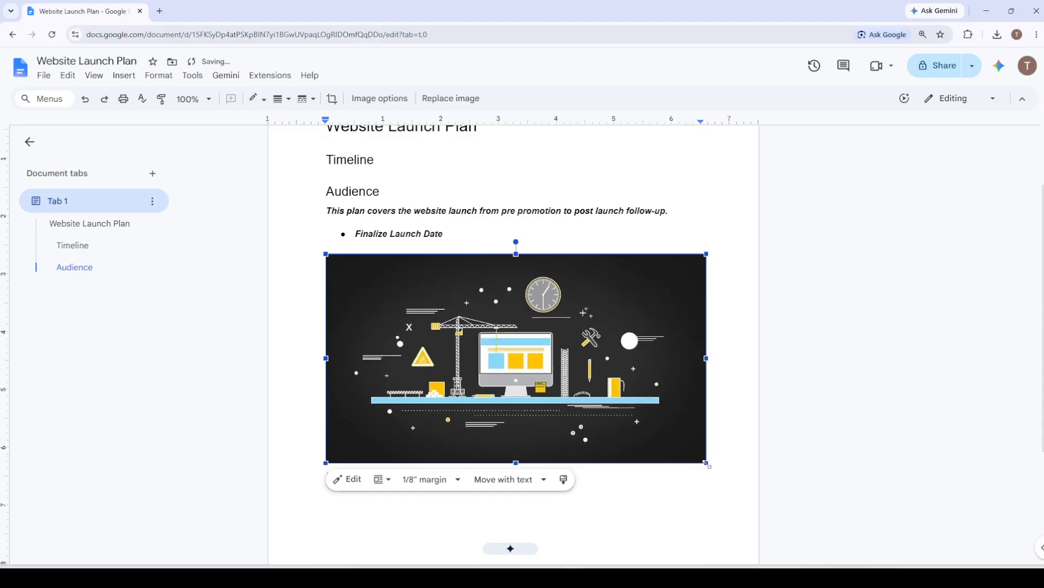
click(729, 388)
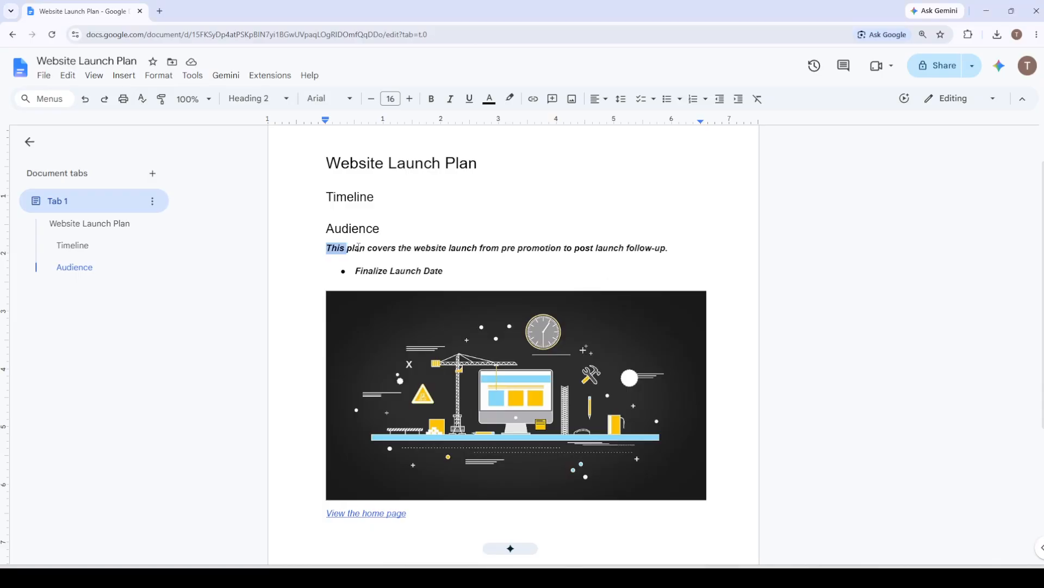
- Add the comment "Comment here" to the sentence under the Audience heading, mentioning the first suggested account
drag(327, 250, 685, 250)
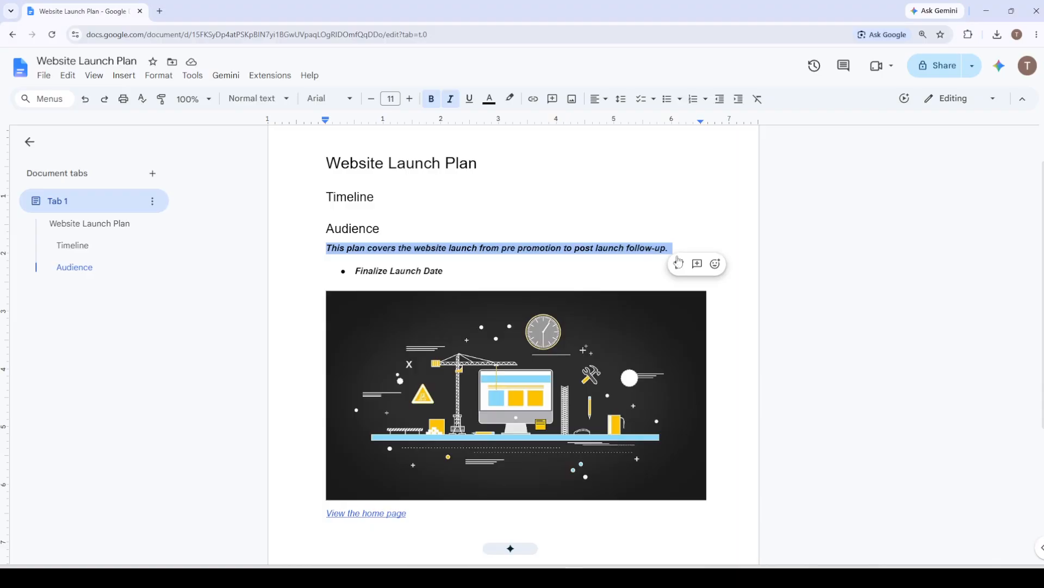
click(696, 266)
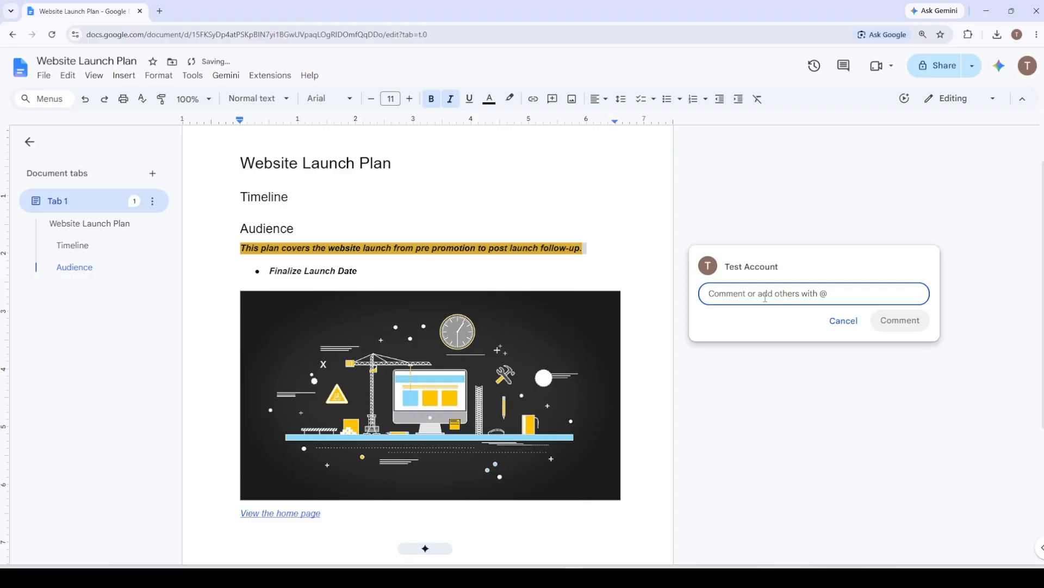
text(Comment )
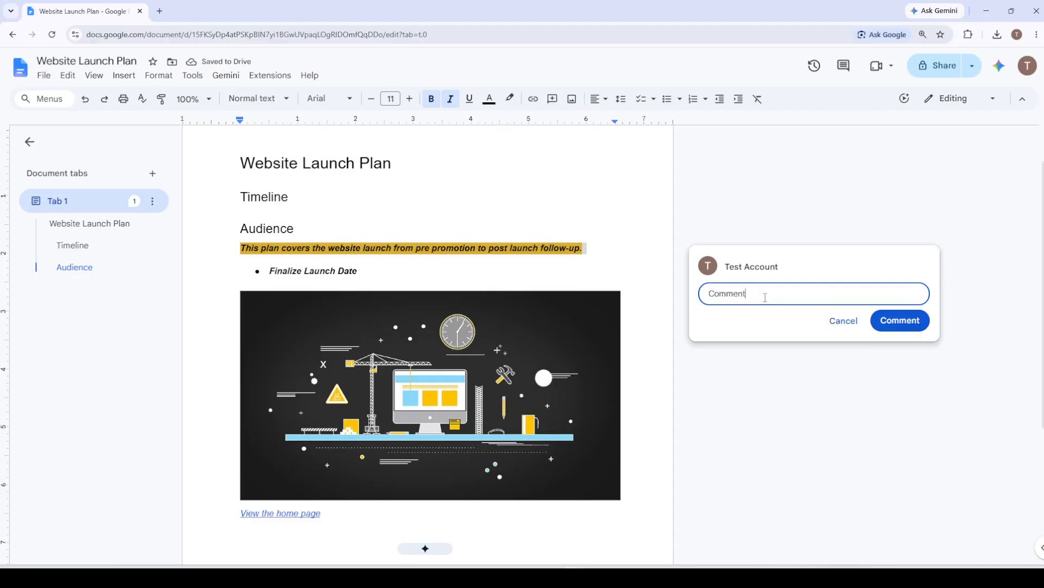
text(here@)
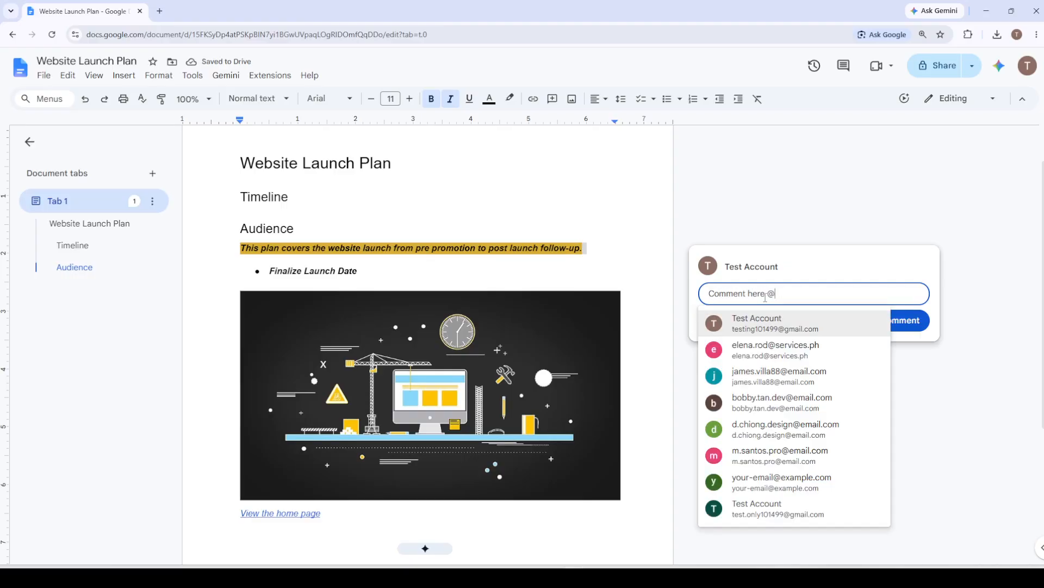
click(756, 327)
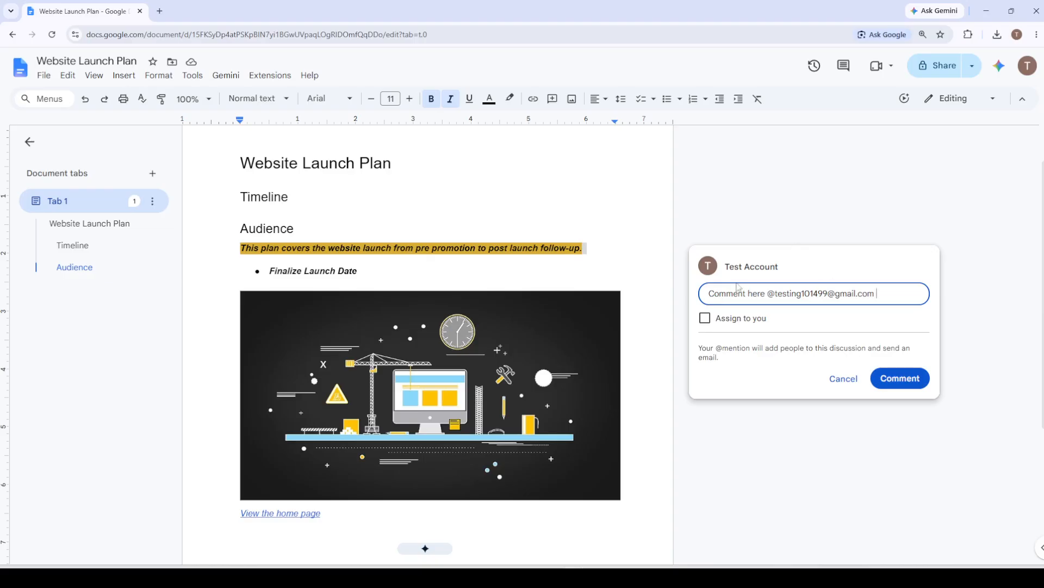
click(898, 381)
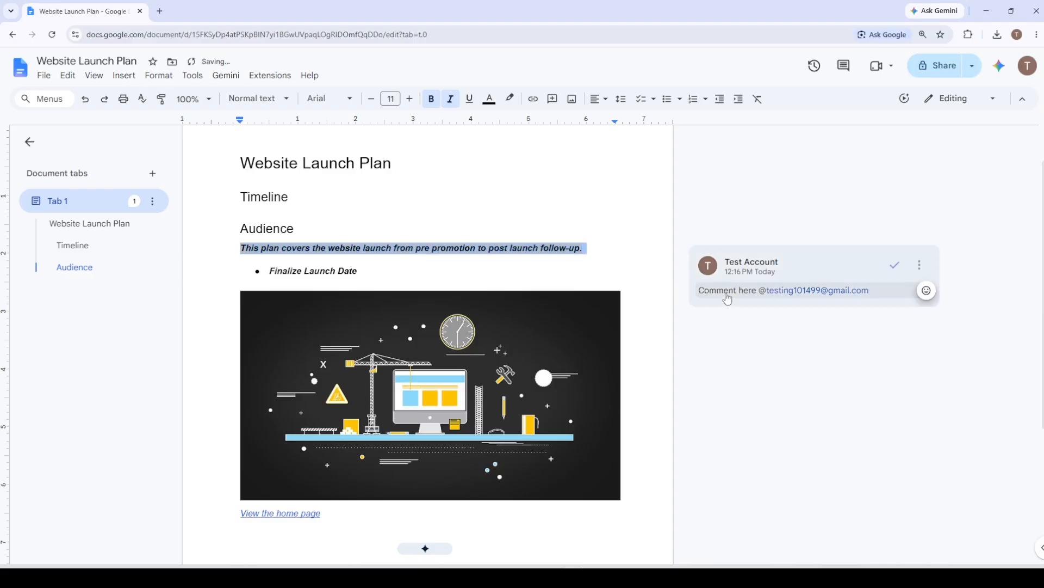
click(599, 198)
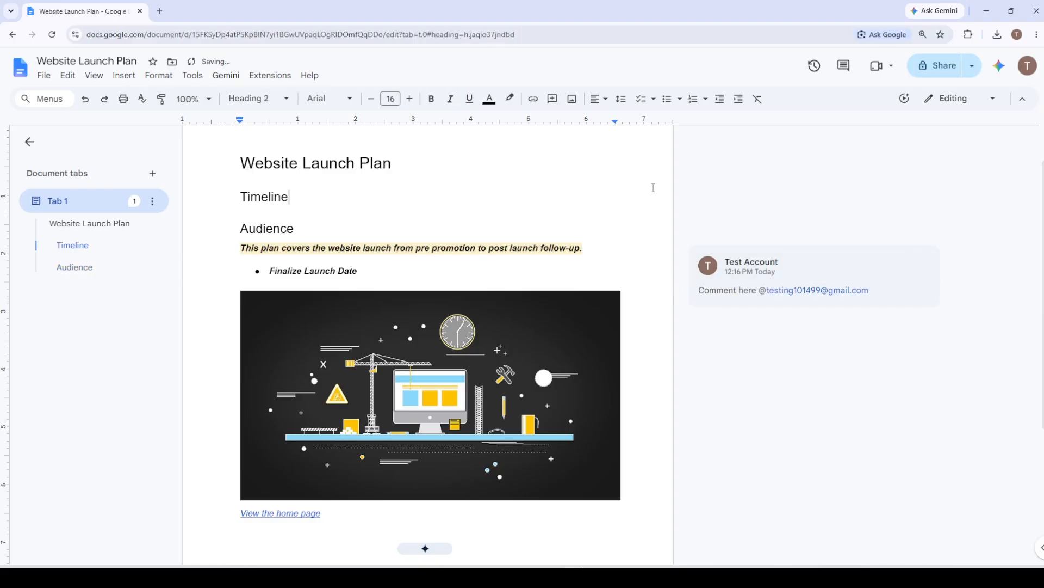
- Switch the document to Suggesting mode and place the cursor after the "Finalize Launch Date" bullet text
click(955, 104)
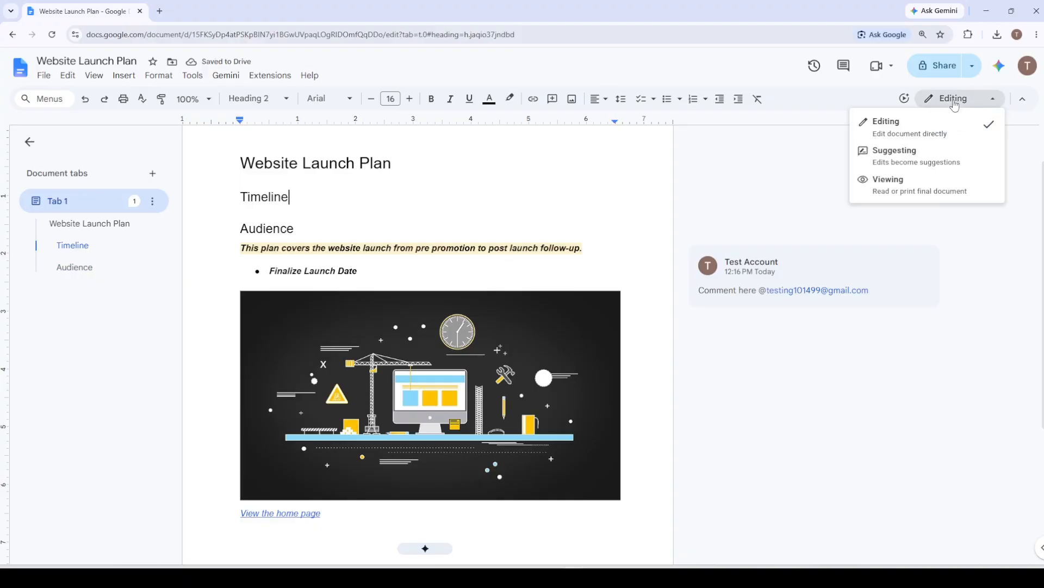
click(918, 161)
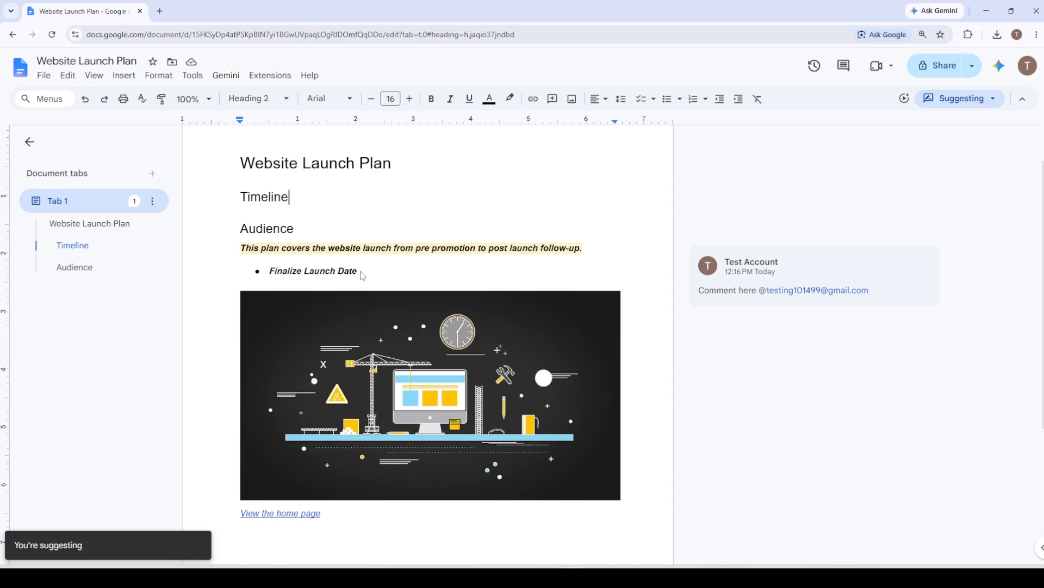
click(362, 271)
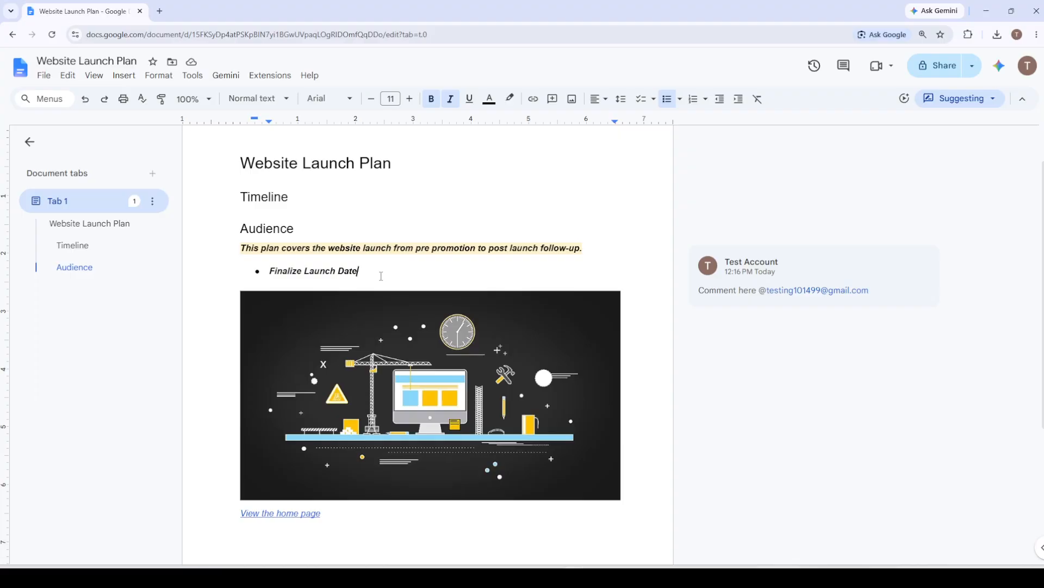
text(Con)
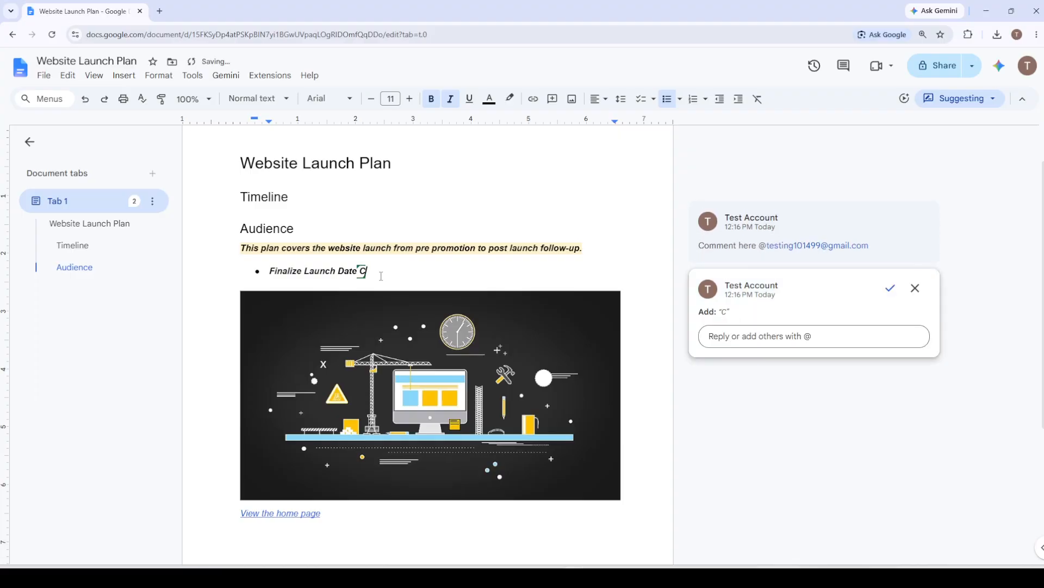
text(r)
key(BackSpace)
key(BackSpace)
text(rrect)
key(BackSpace)
key(BackSpace)
key(BackSpace)
key(BackSpace)
key(BackSpace)
key(BackSpace)
key(BackSpace)
key(BackSpace)
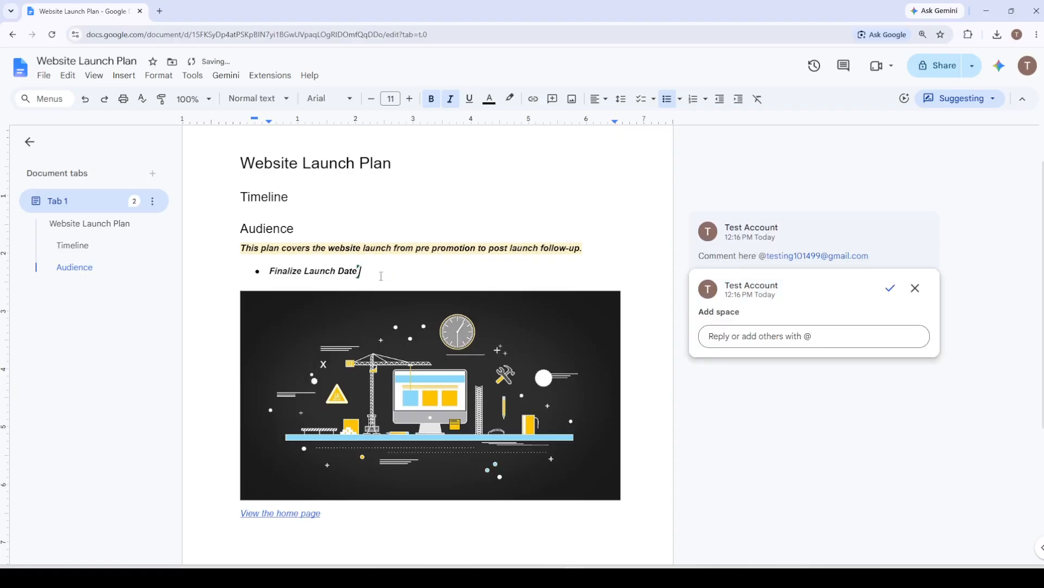
- Suggest adding "Final Launch Date" after the "Finalize Launch Date" bullet text, and return the document to Editing mode
text(Fi)
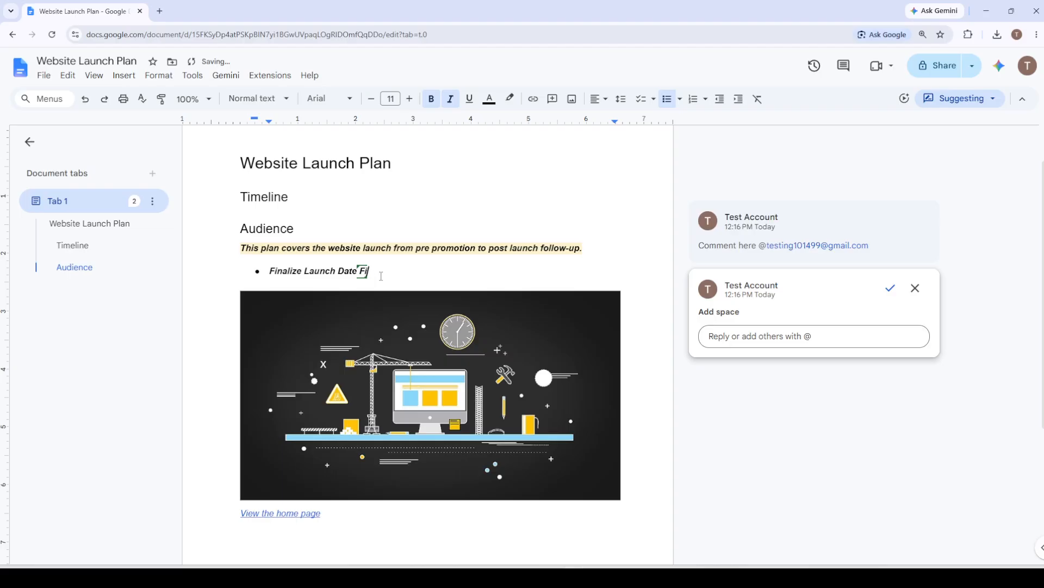
text(nal Launch Date)
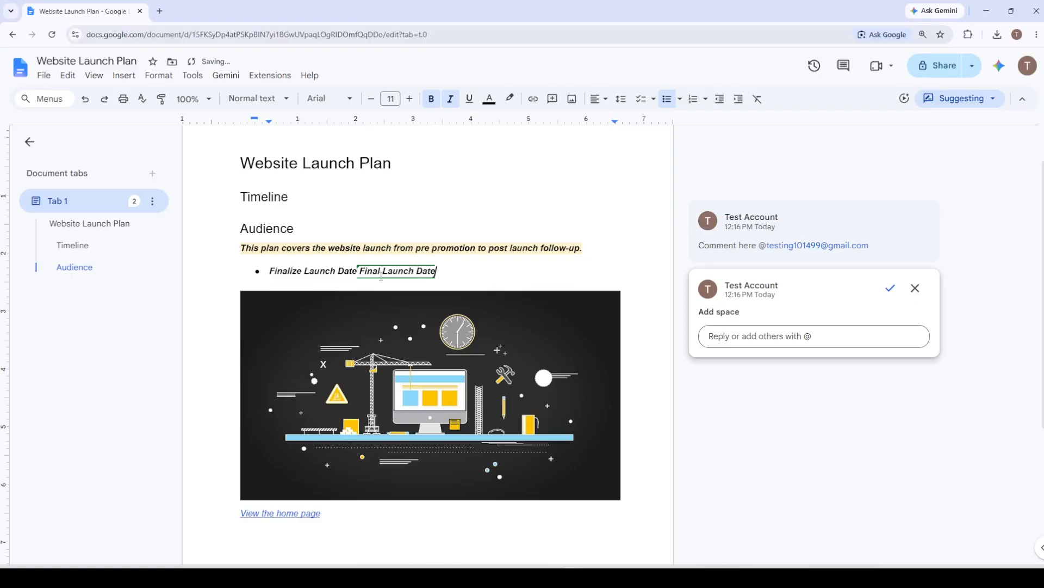
click(451, 228)
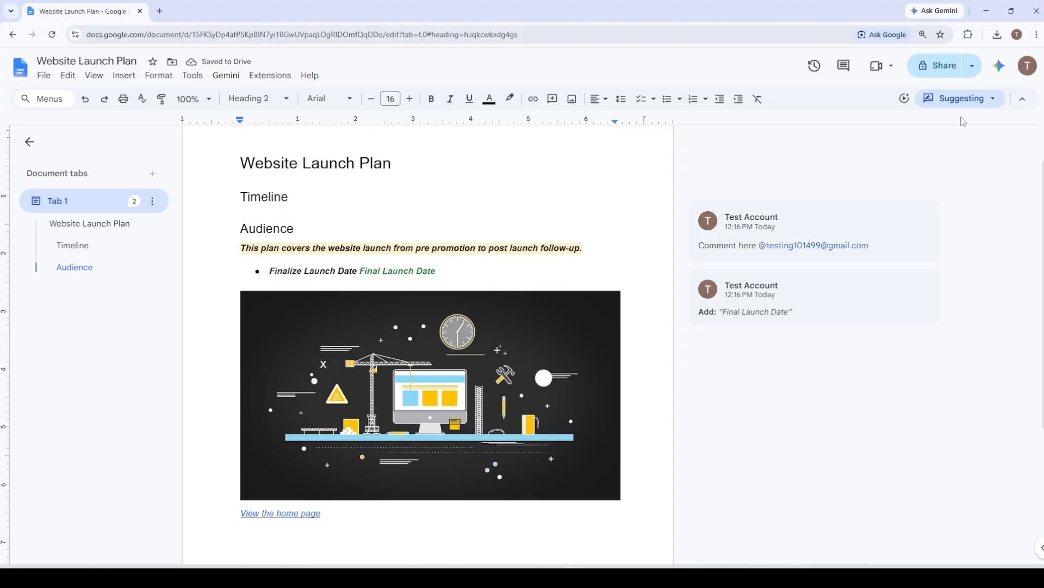
click(968, 99)
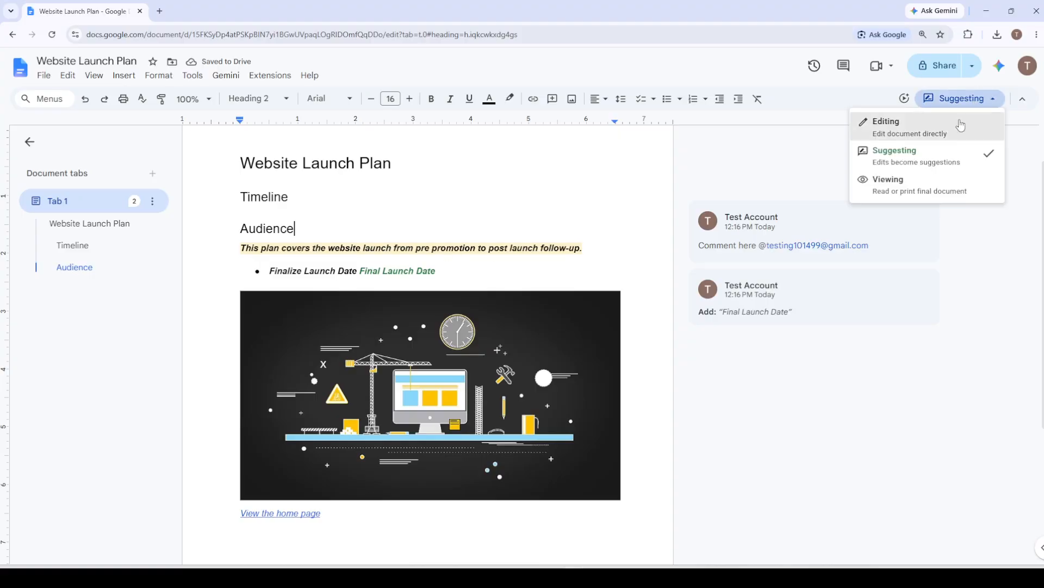
click(919, 131)
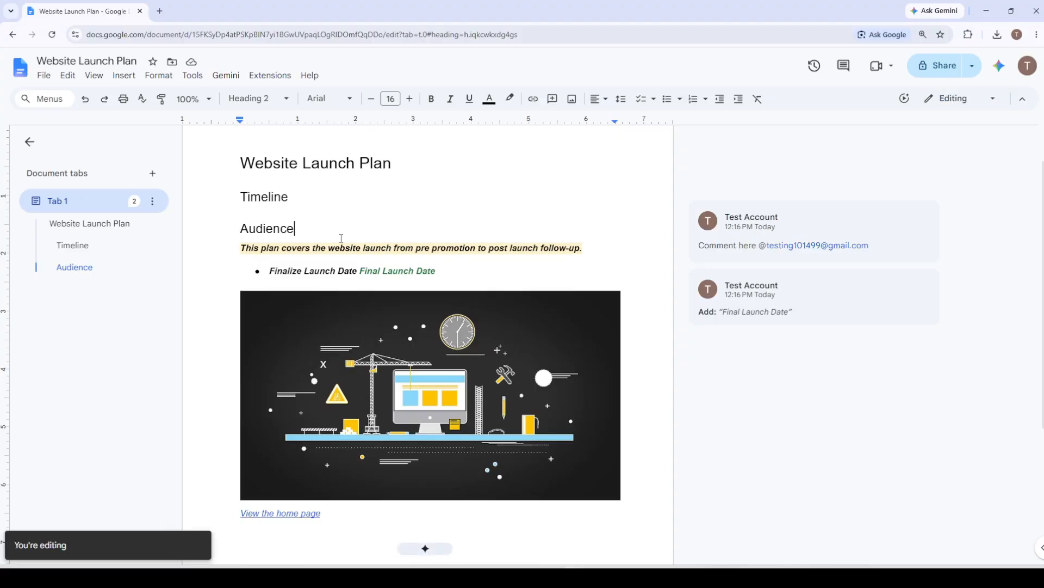
- Examine the options of the comment on the sentence under the Audience heading and look over the whole document
scroll(341, 239, down, 1)
scroll(407, 320, up, 2)
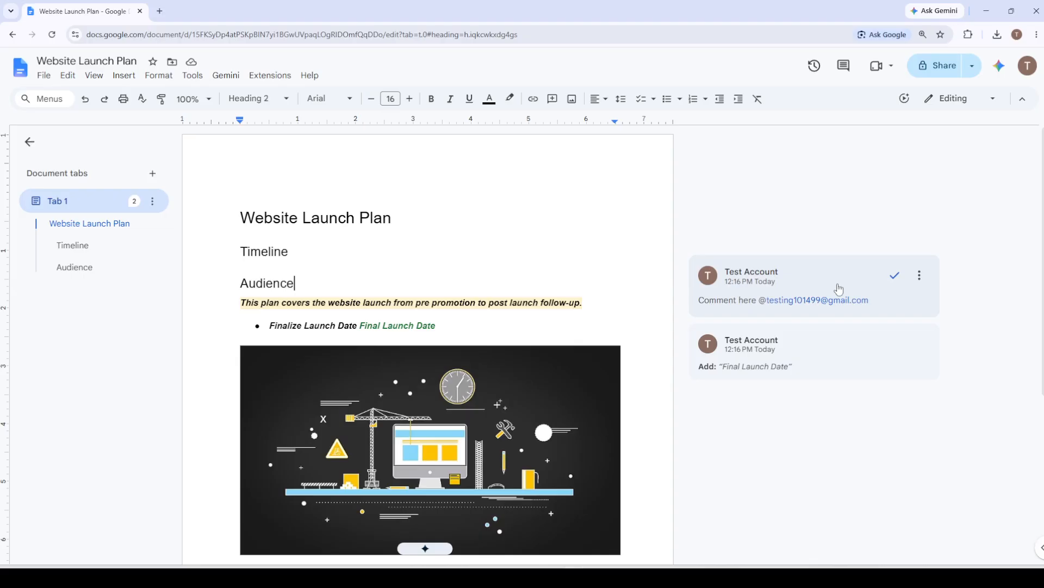
click(920, 275)
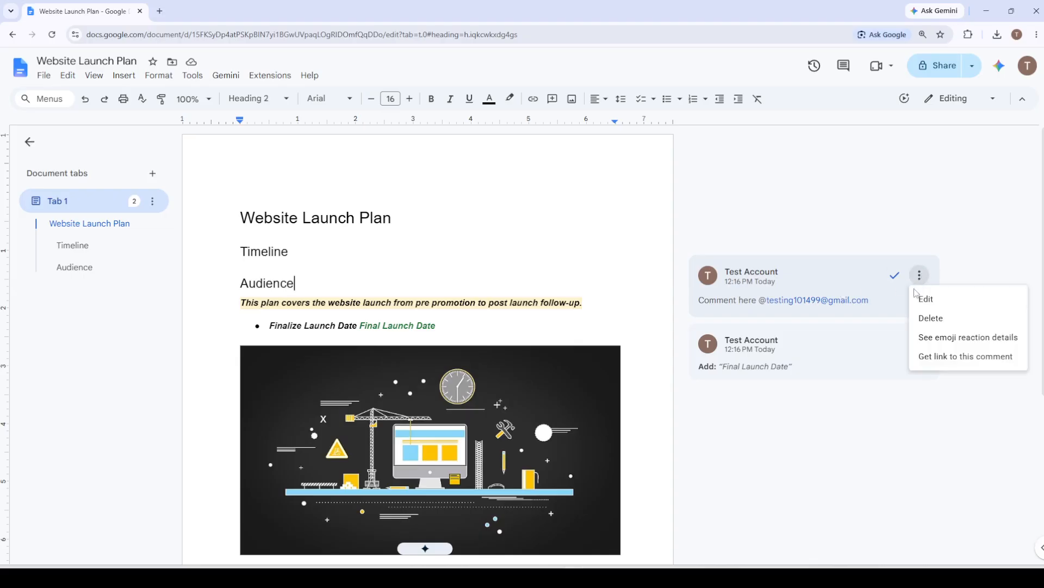
click(816, 258)
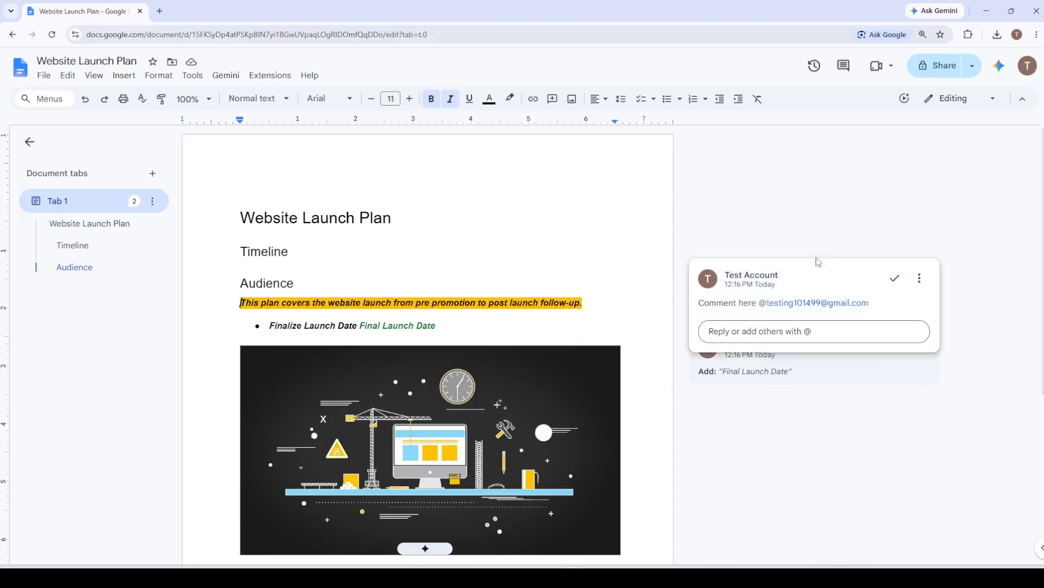
click(472, 232)
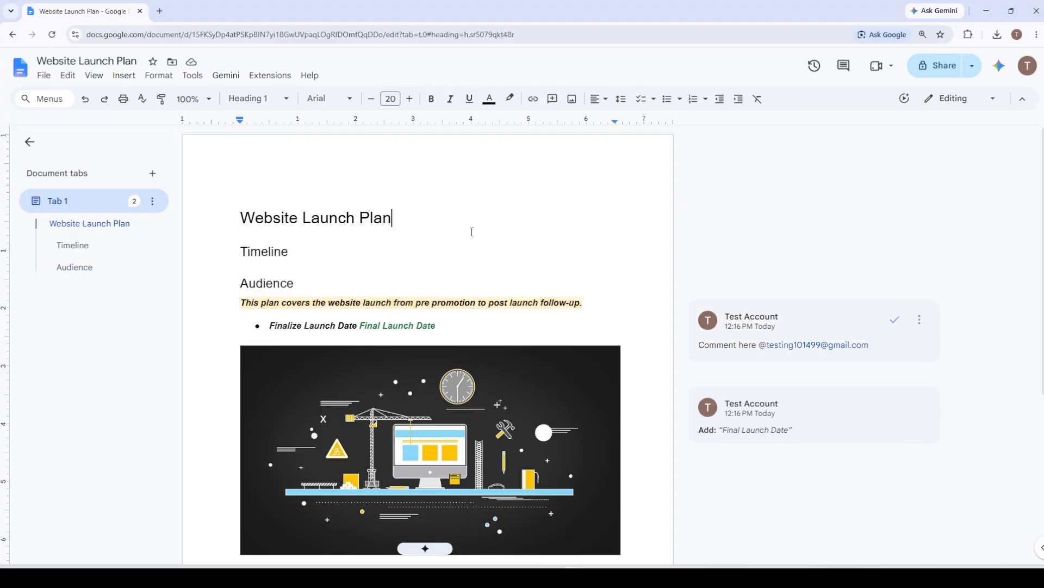
scroll(470, 250, down, 4)
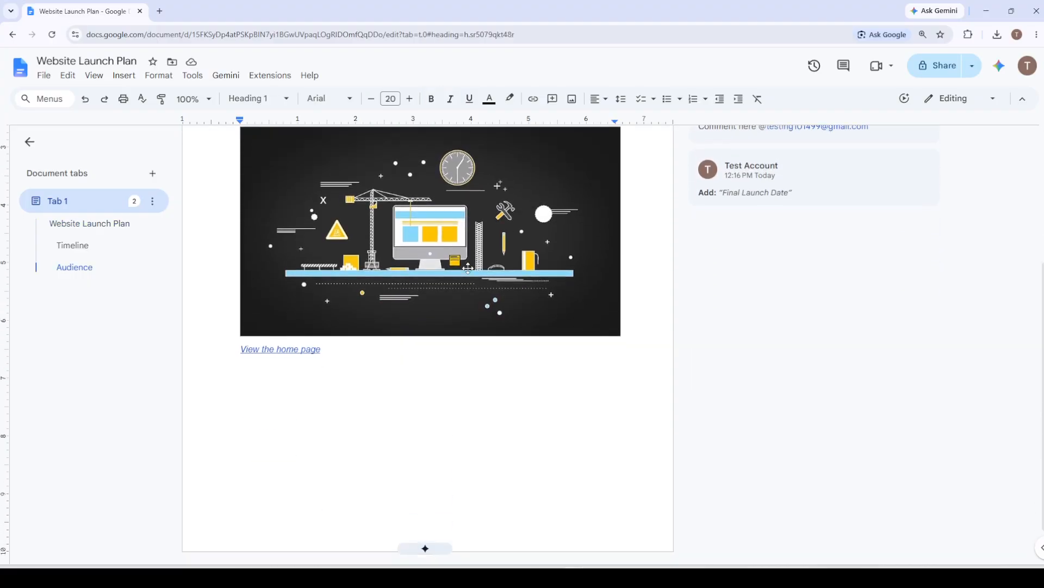
scroll(468, 268, up, 5)
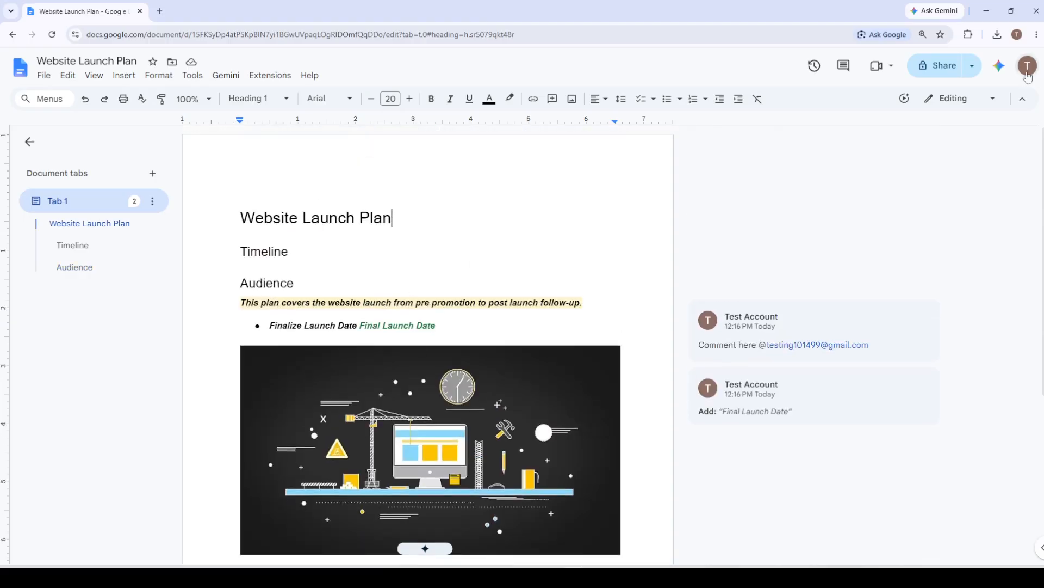
- Share the document with the suggested test account as Editor, with notification enabled, and send the invitation
click(926, 71)
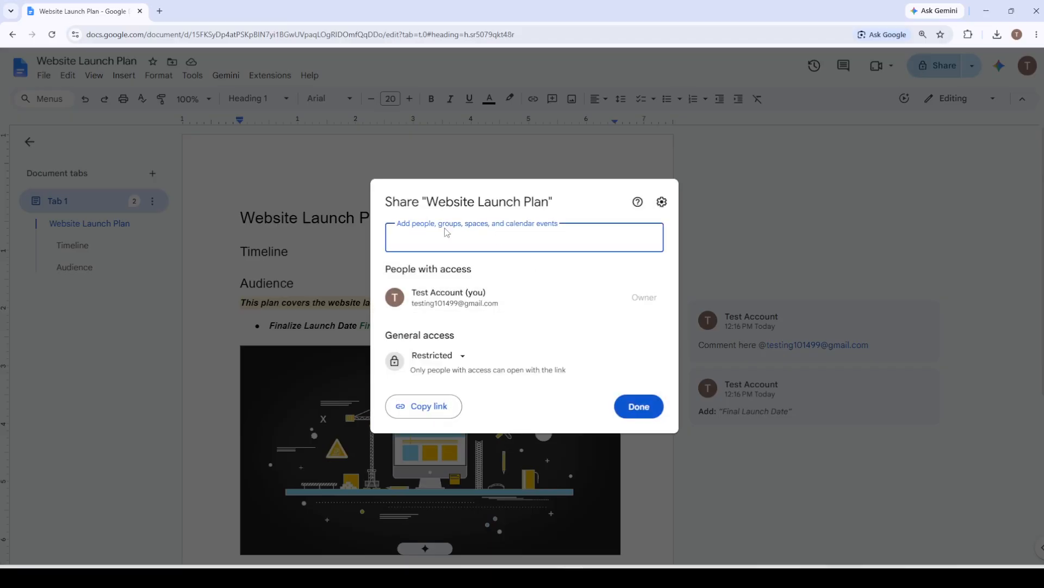
click(436, 241)
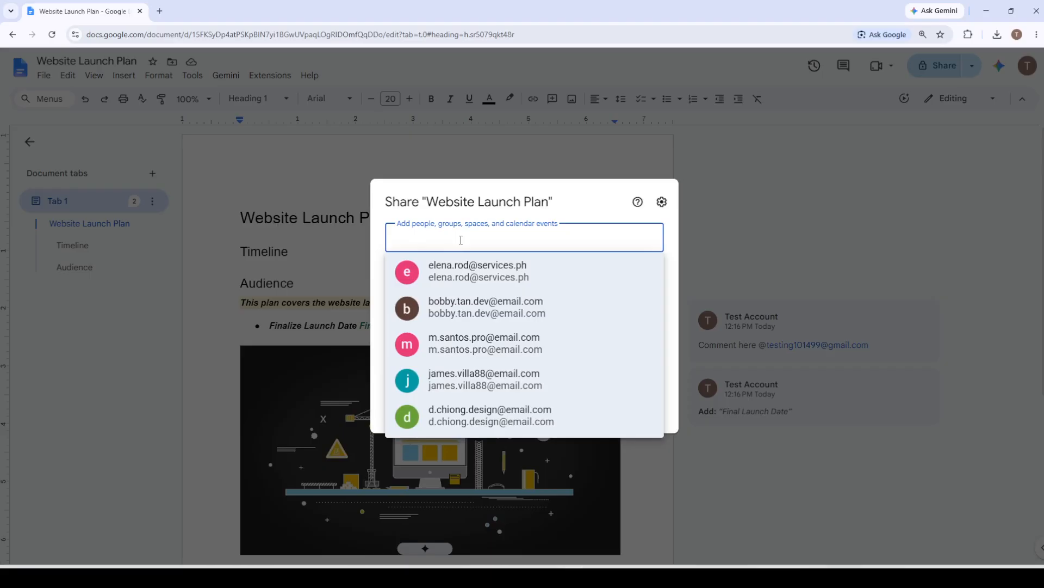
text(test Account)
click(506, 271)
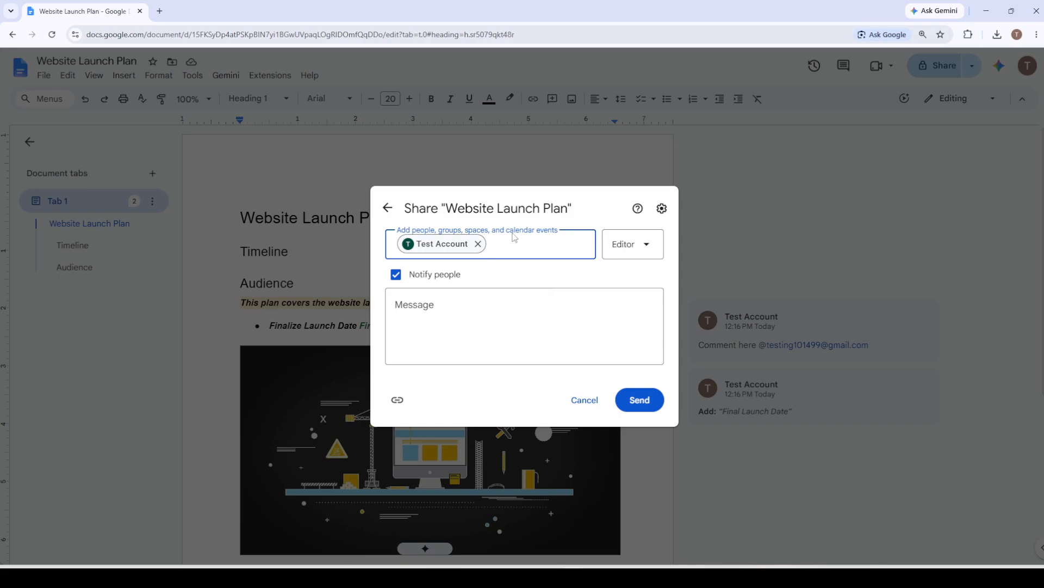
click(625, 246)
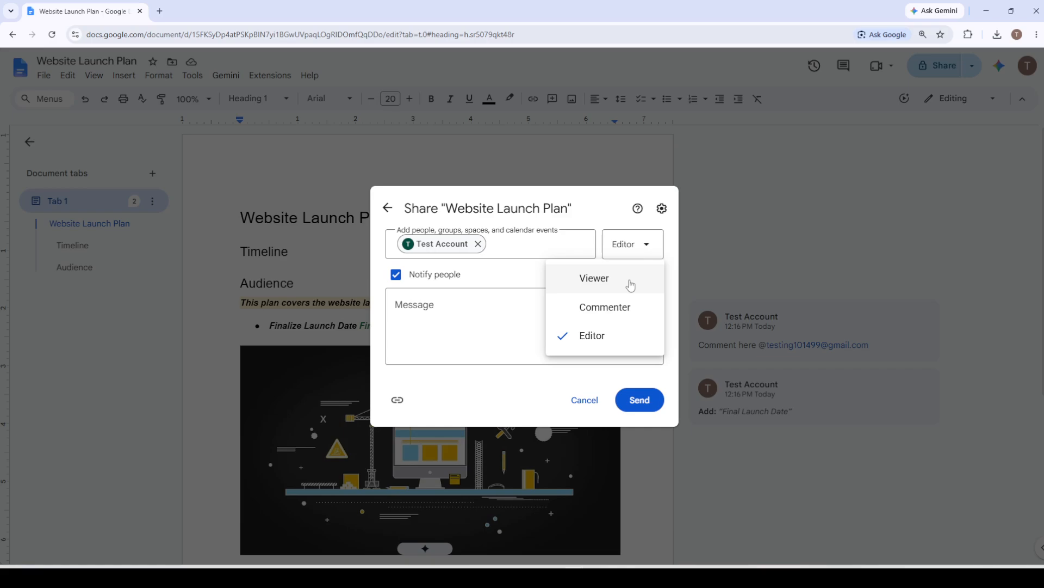
click(634, 403)
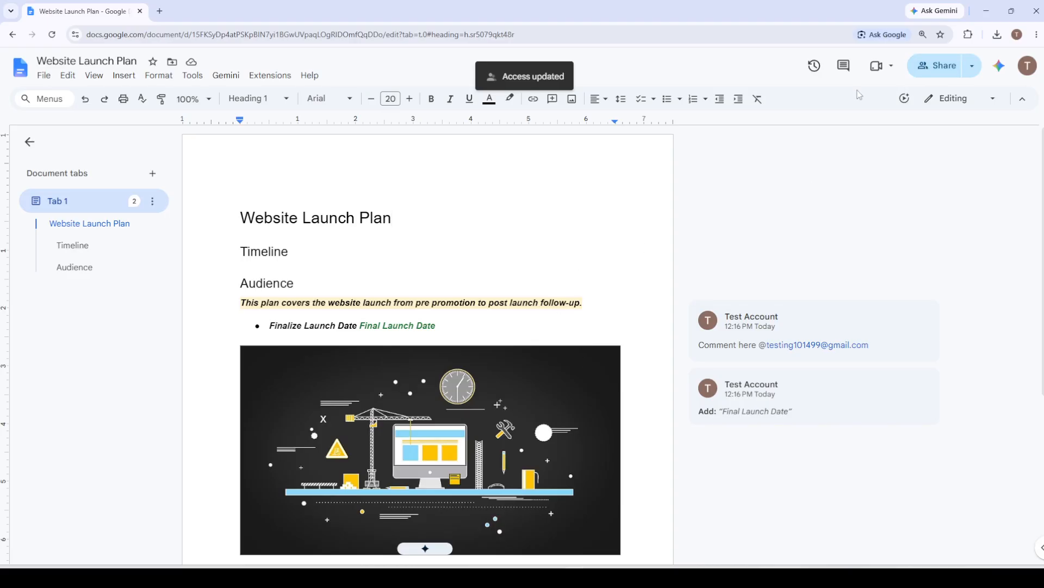
- Download the document as a PDF file
click(46, 76)
click(49, 79)
click(50, 80)
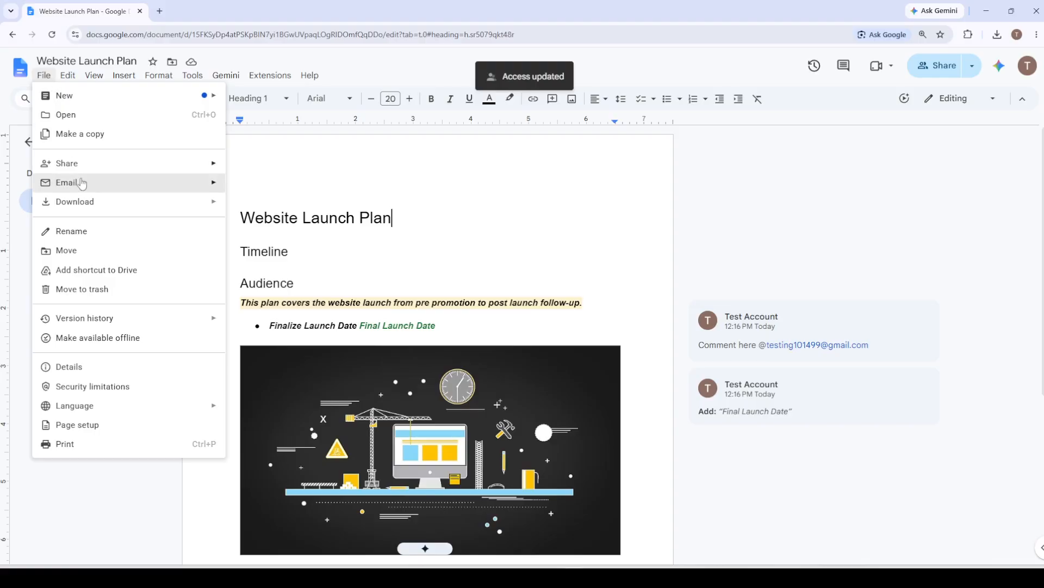
mouse_move(109, 205)
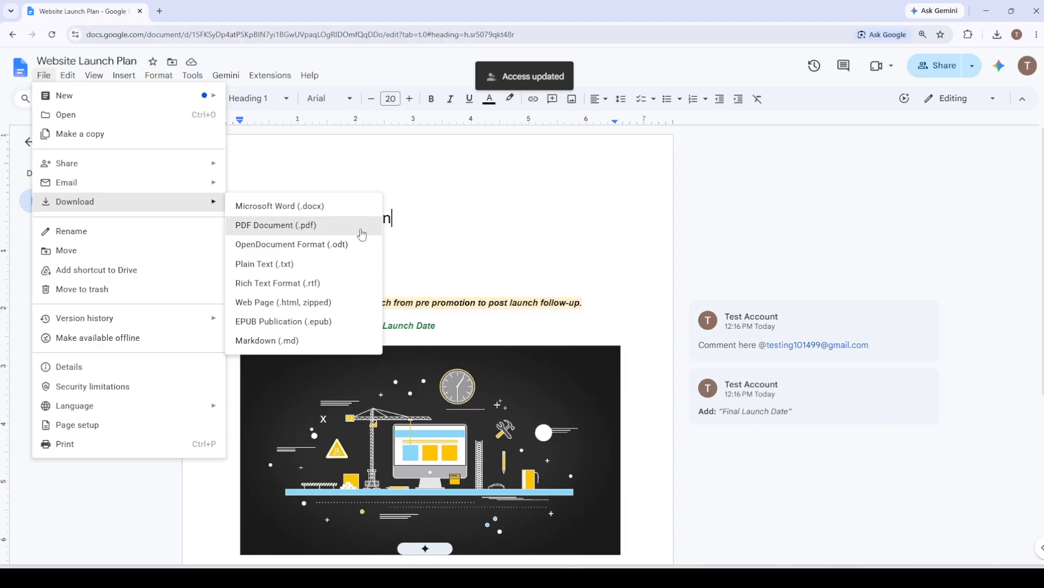
click(285, 228)
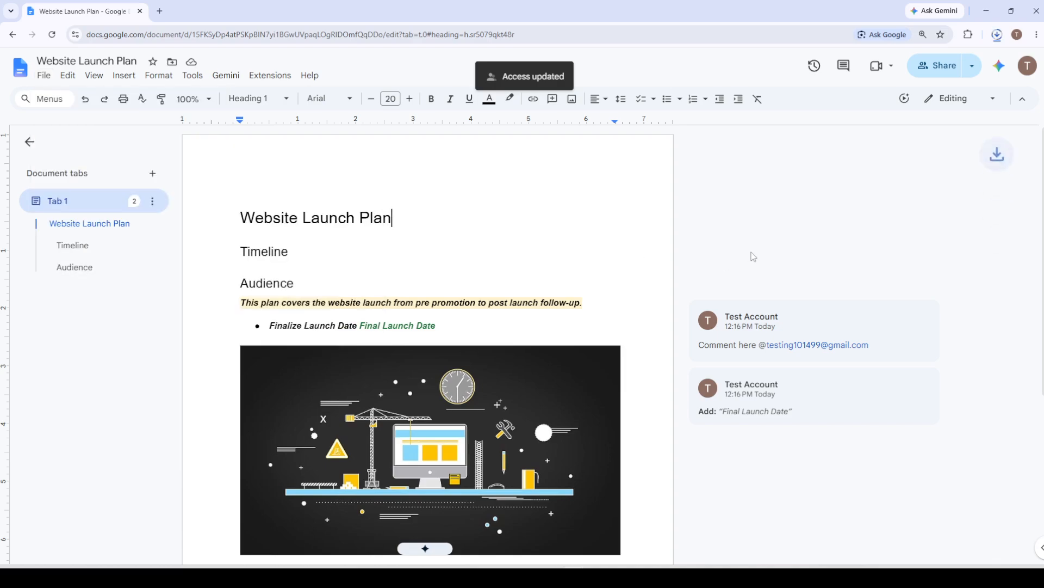
- Open the downloaded "Website Launch Plan.pdf", check its page layout and content, and close it again
click(903, 61)
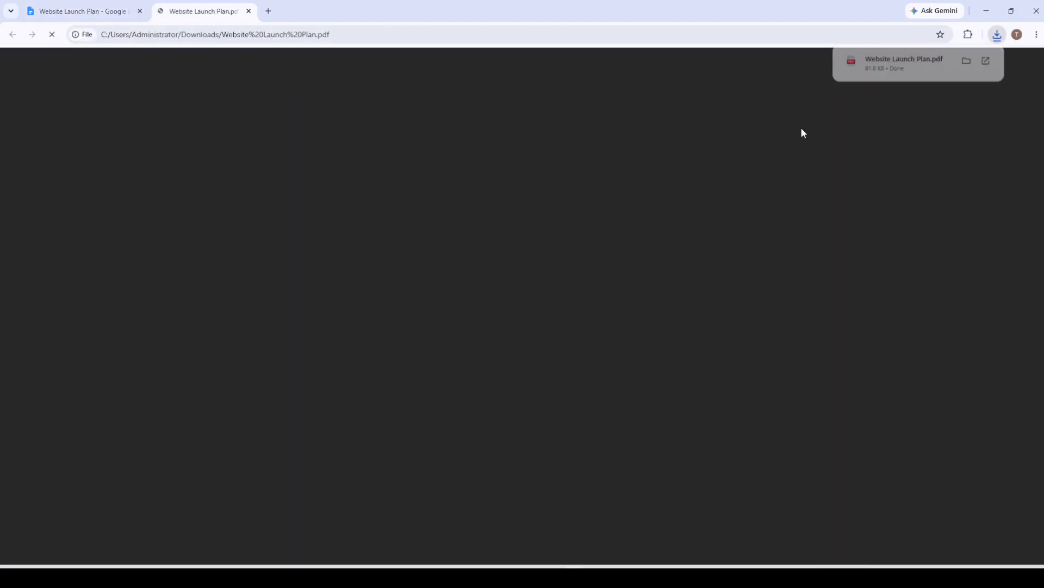
scroll(607, 352, down, 2)
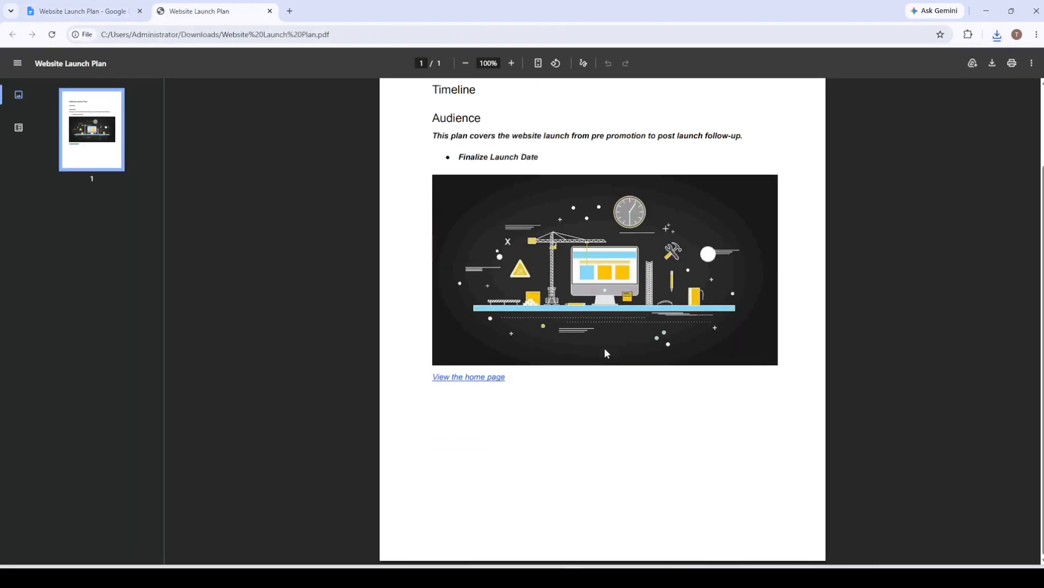
scroll(607, 352, up, 2)
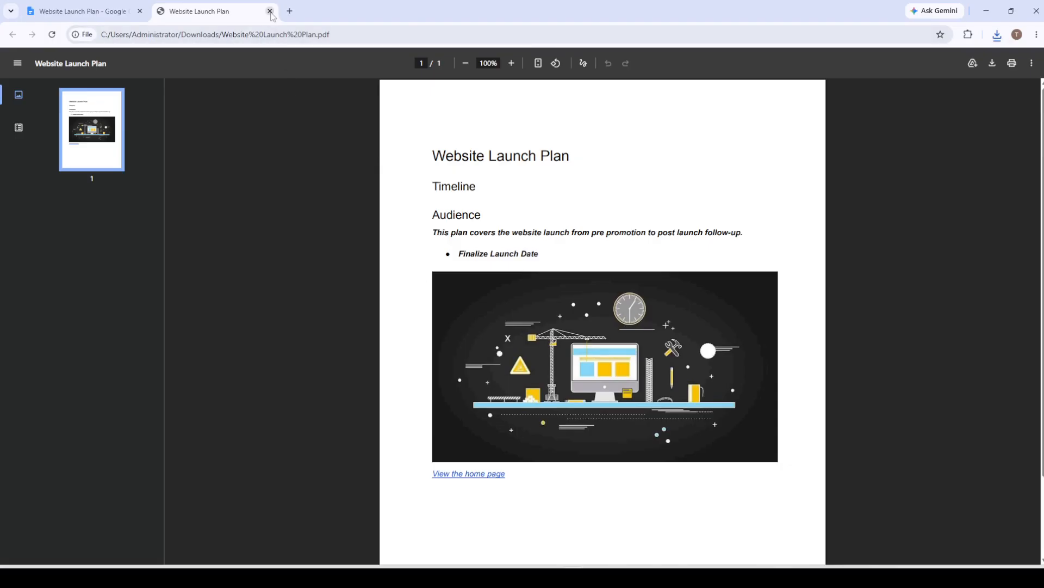
click(270, 11)
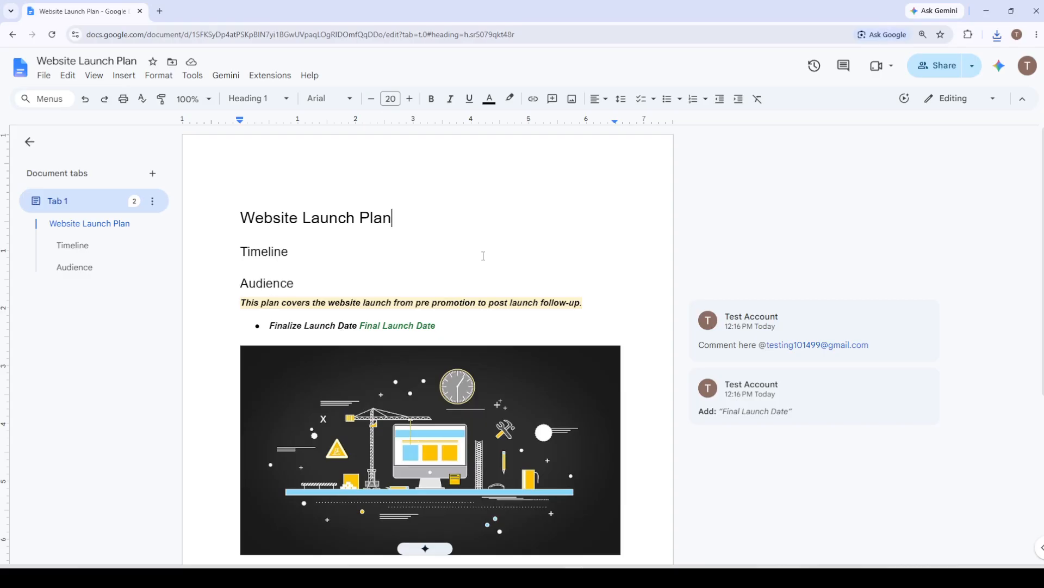
click(45, 76)
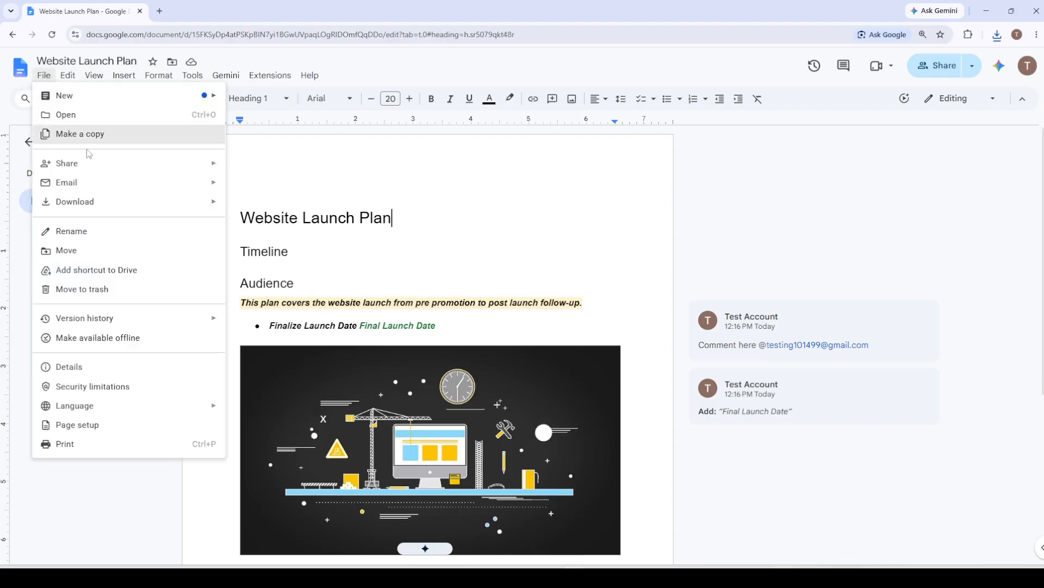
mouse_move(117, 206)
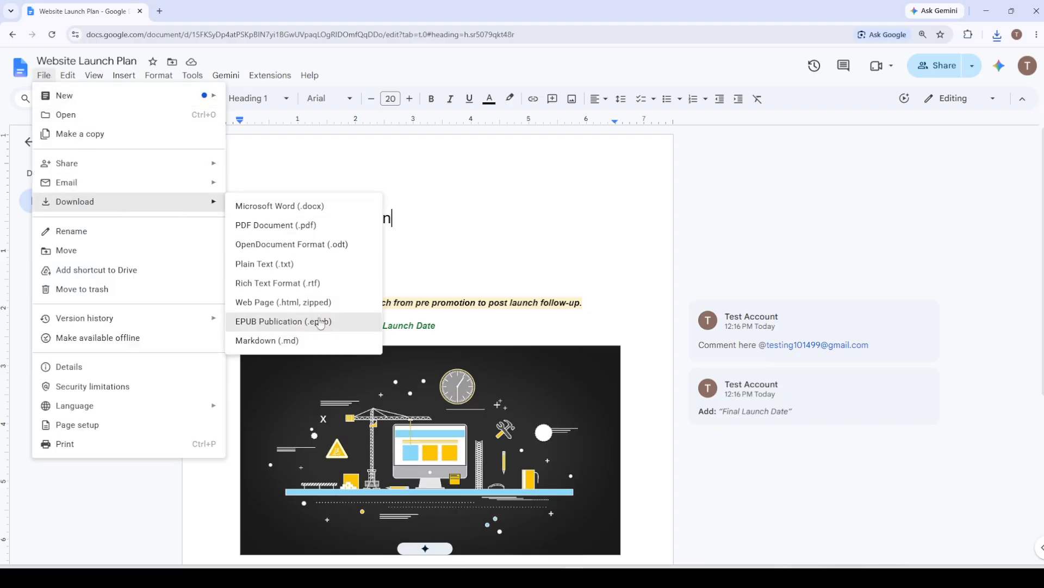
click(477, 233)
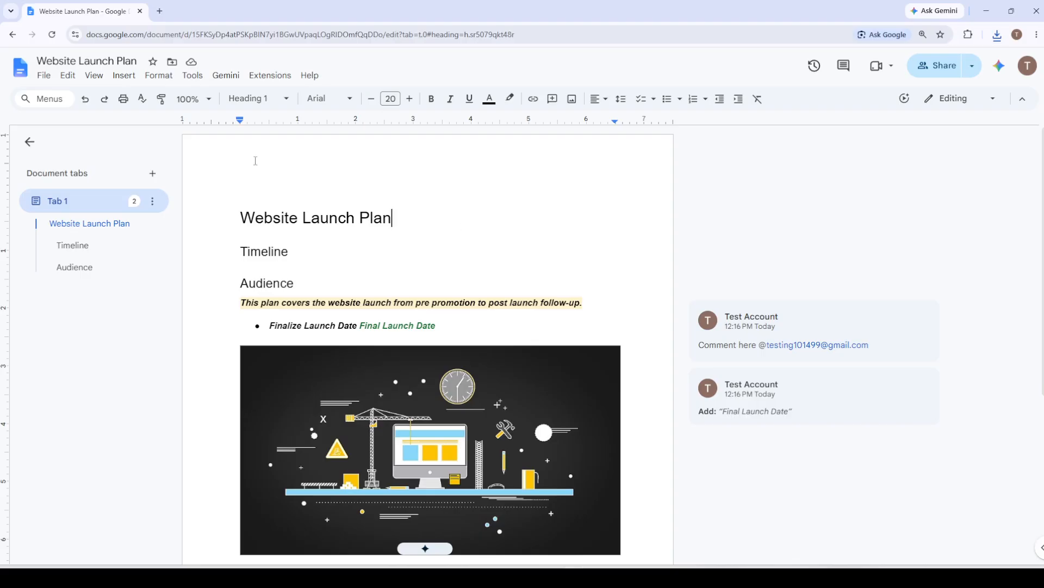
- View the document's version history and examine the options for the current version and the August 14, 12:08 PM version
click(45, 76)
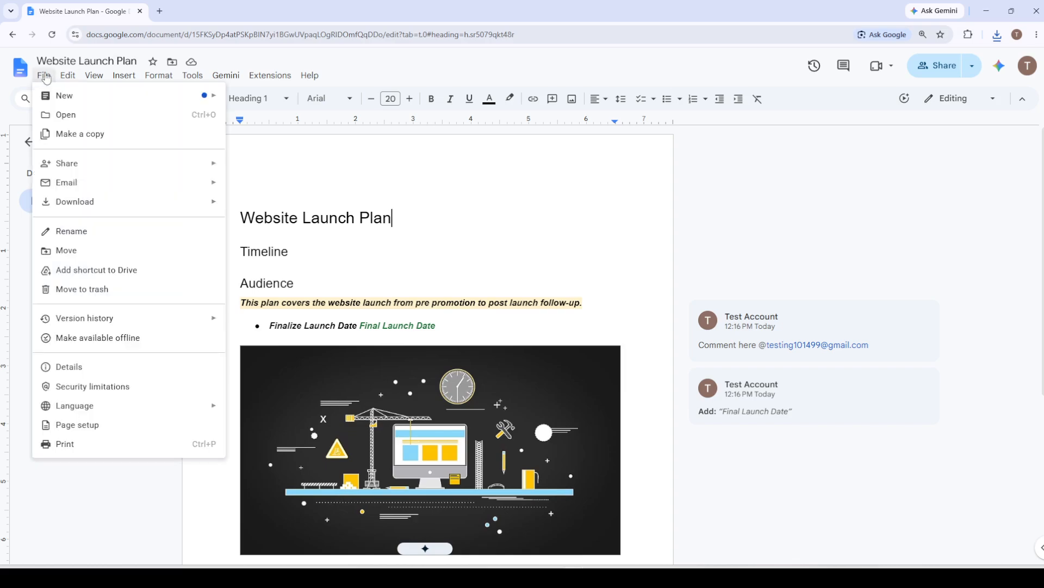
mouse_move(68, 76)
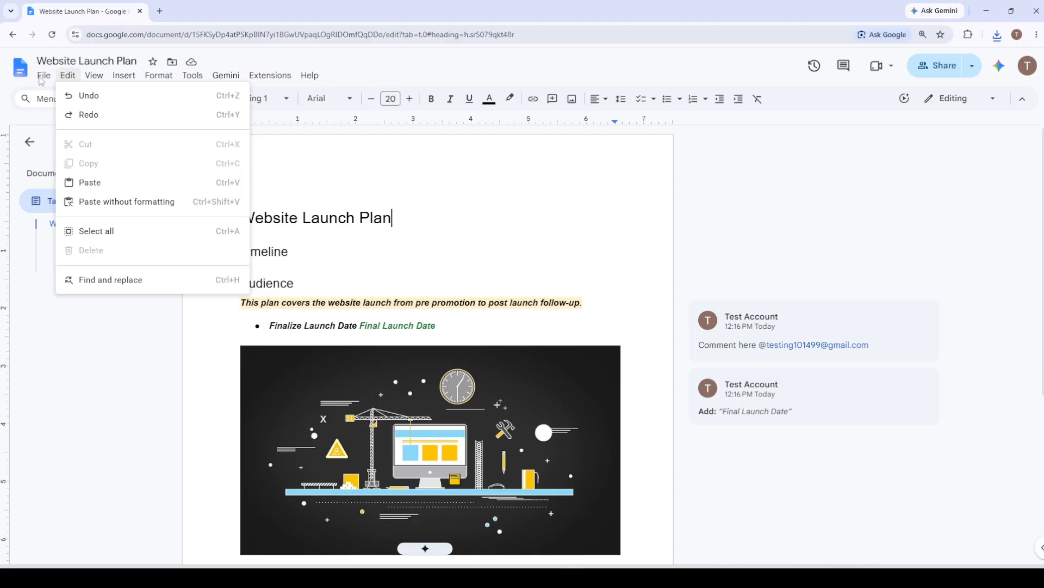
mouse_move(120, 322)
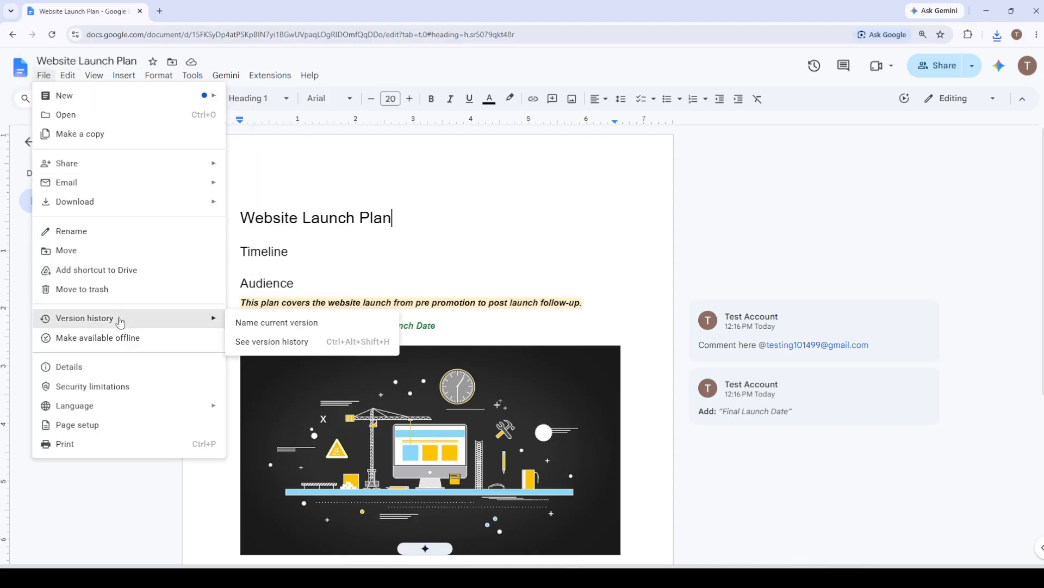
click(285, 343)
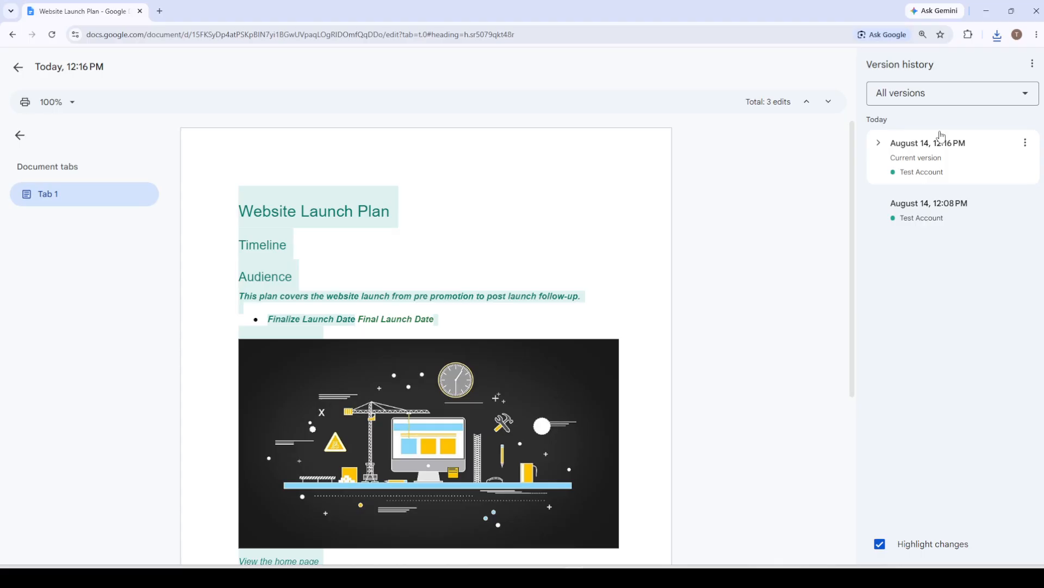
click(1025, 143)
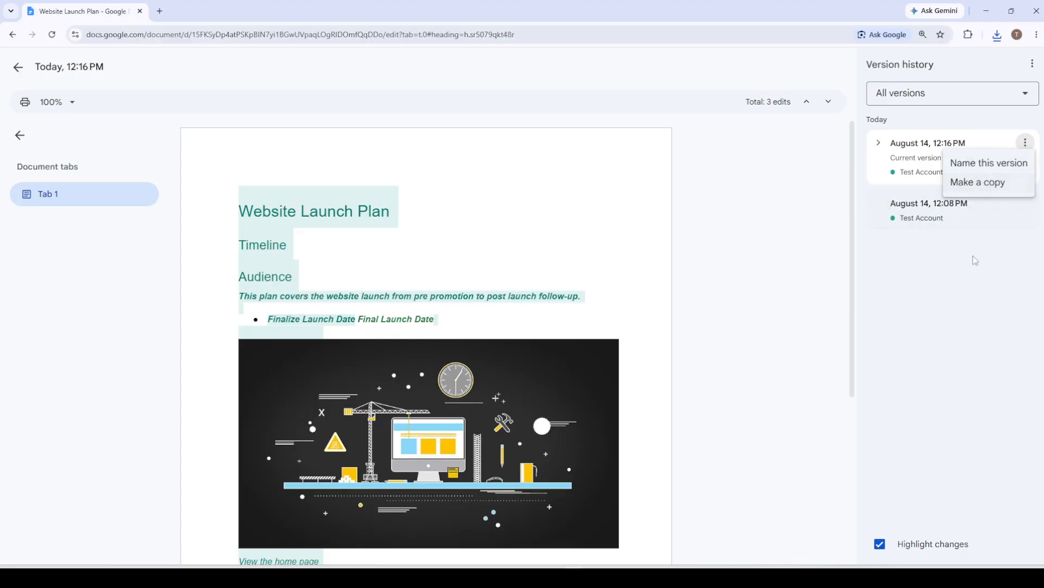
click(965, 294)
click(1025, 203)
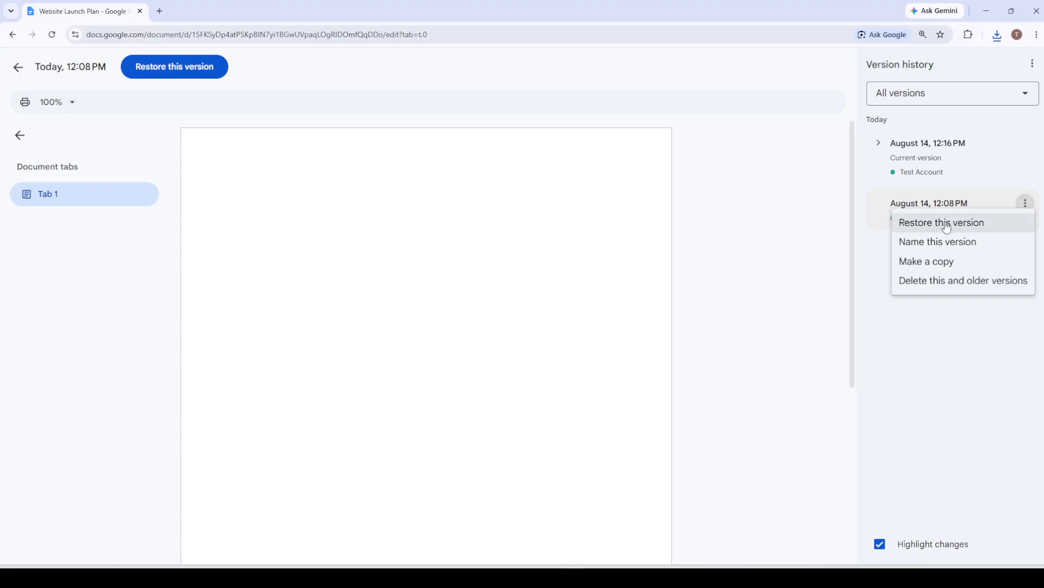
click(956, 168)
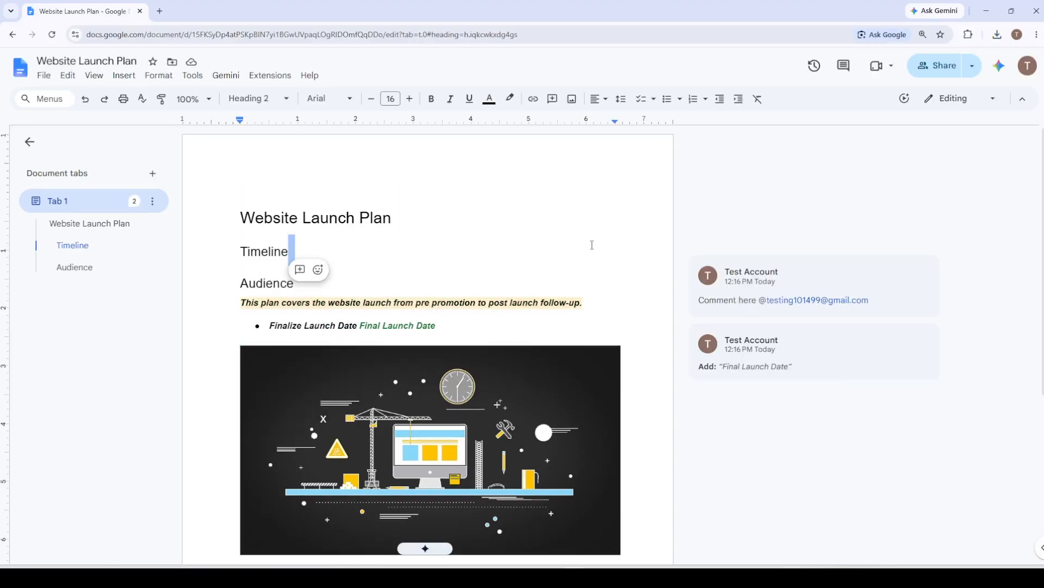
- Set the document's general access to "Anyone with the link" as Viewer and copy the sharing link
click(592, 245)
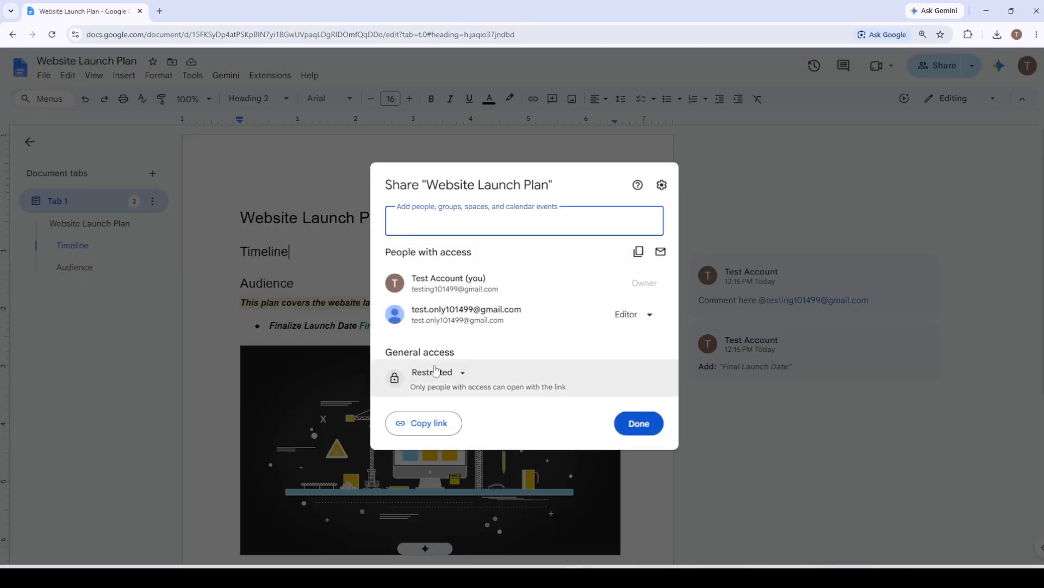
click(435, 372)
click(445, 428)
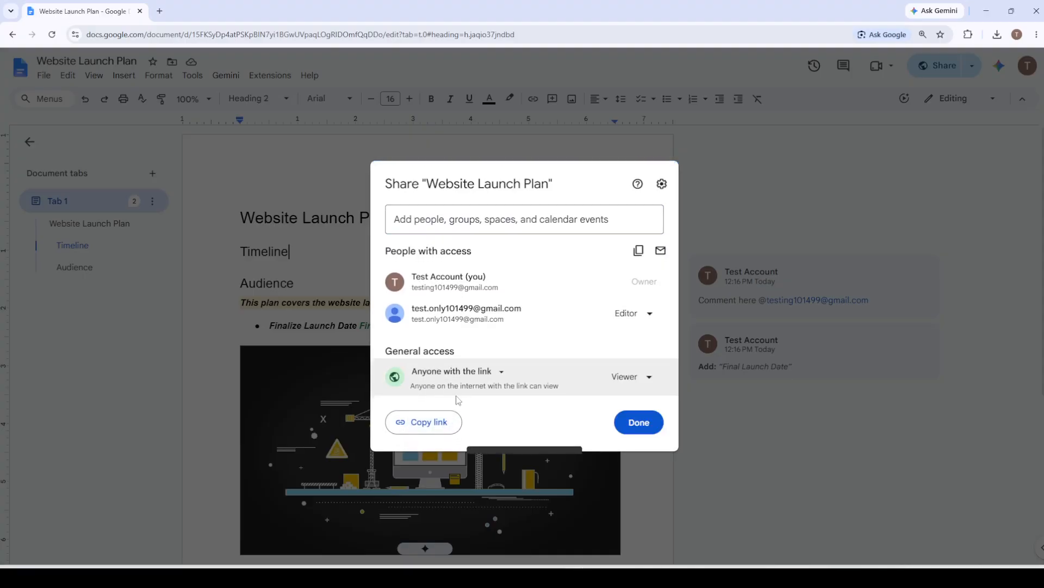
click(421, 430)
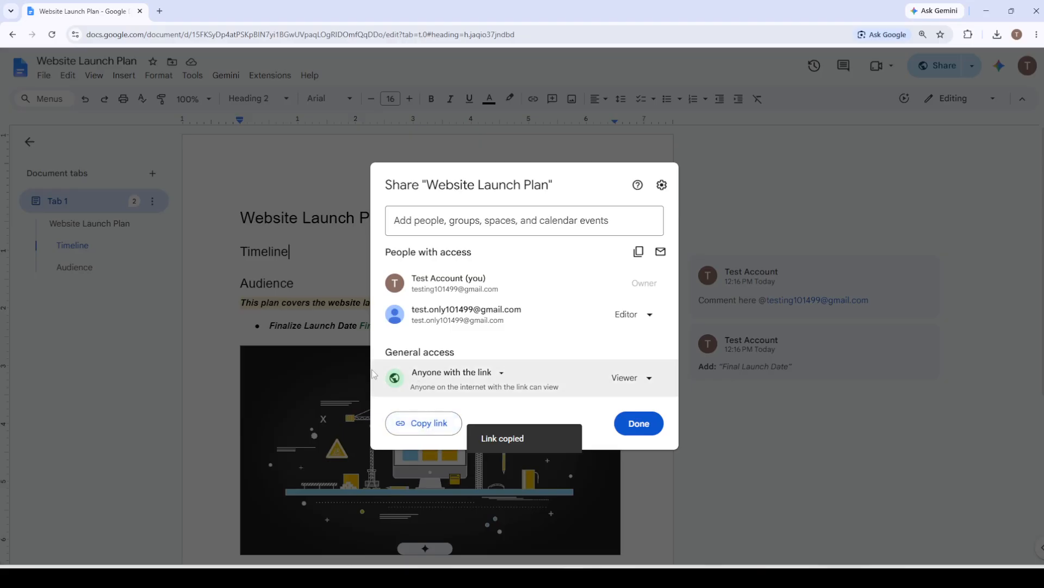
click(637, 423)
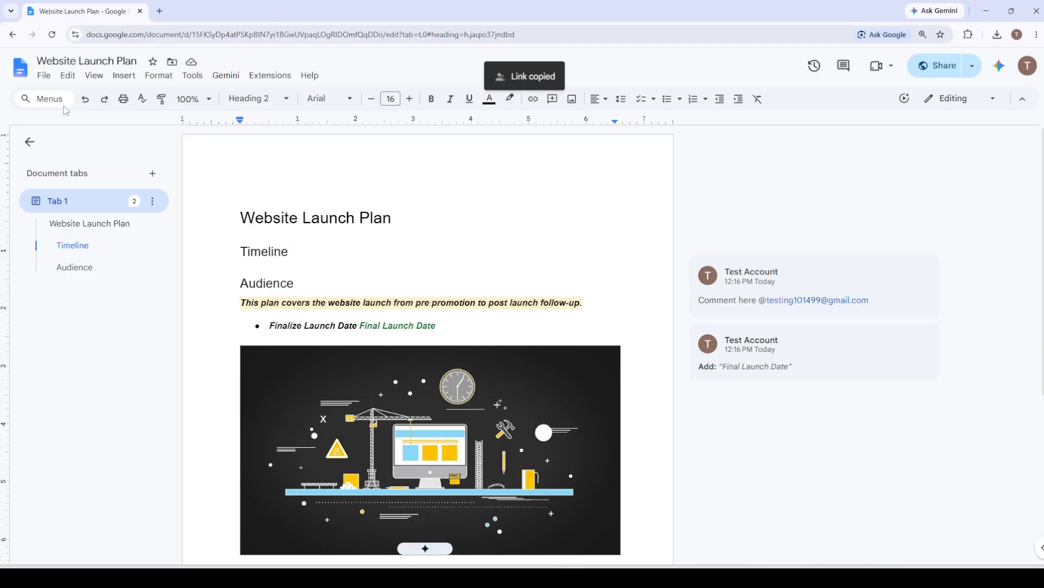
- Review the whole document's orientation, paper size and margins in the page setup and accept the settings
click(44, 75)
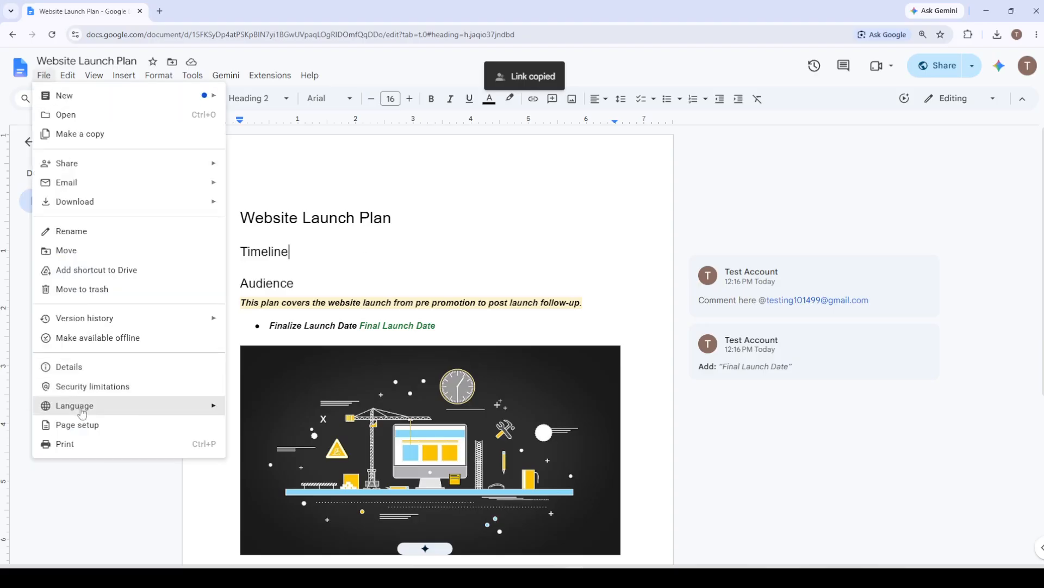
click(79, 426)
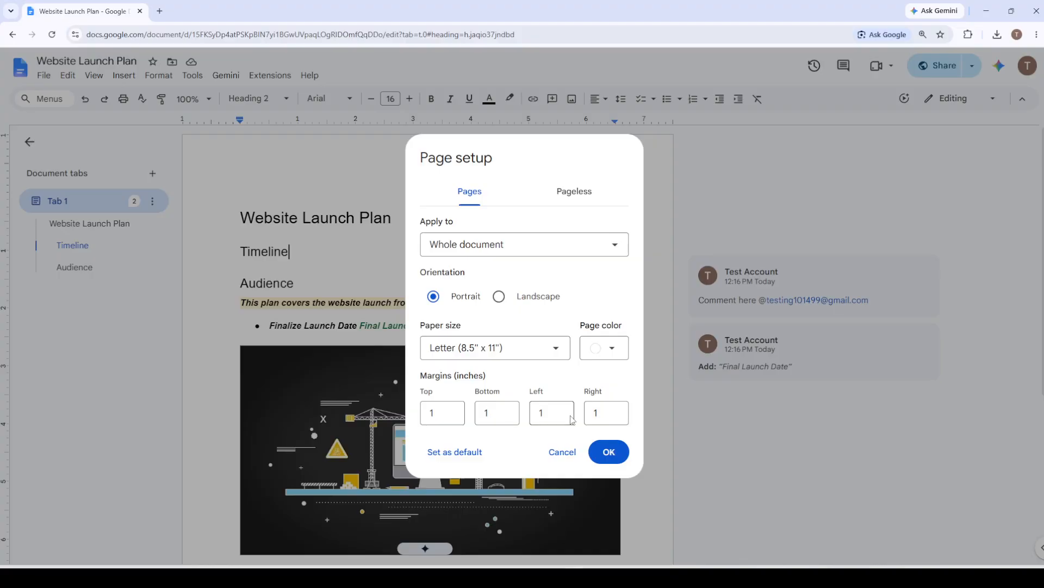
click(601, 456)
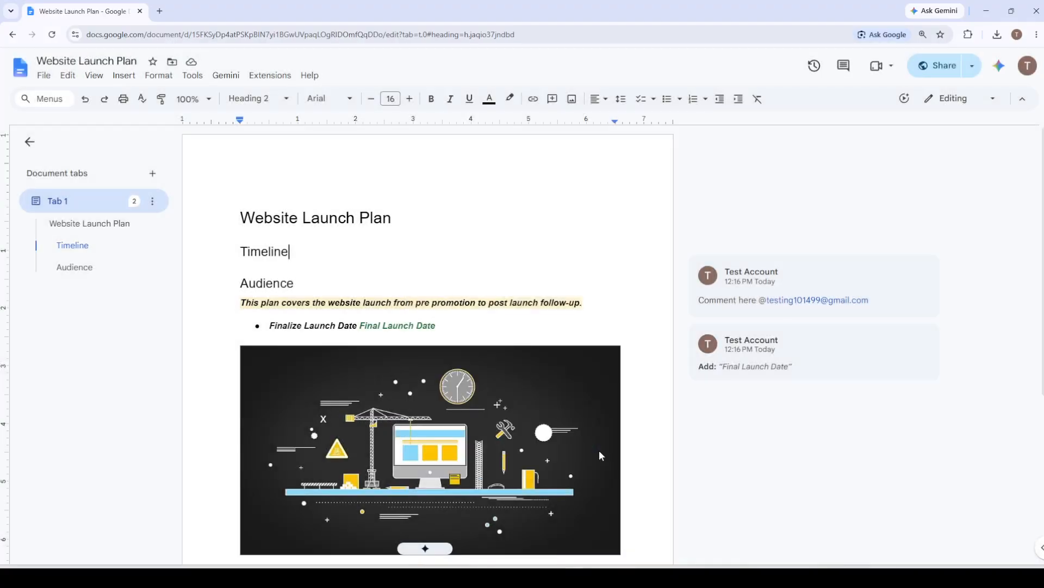